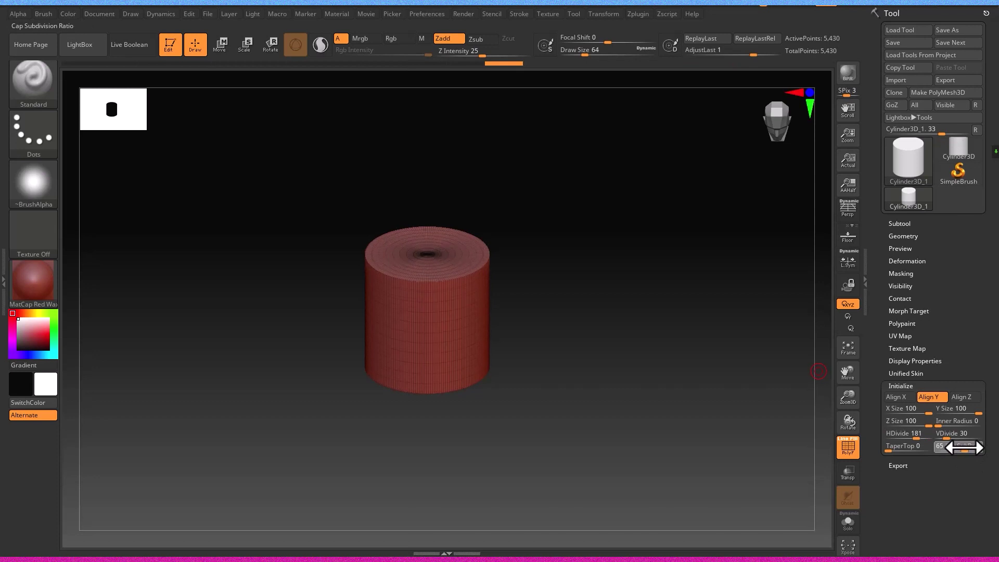
Convert the initialized cylinder to a PolyMesh3D and duplicate it as a second subtool
{"action": "left_click_drag", "start_coordinate": [613, 396], "coordinate": [493, 283], "text": "shift"}
{"action": "left_click", "coordinate": [928, 94]}
{"action": "left_click", "coordinate": [219, 44]}
{"action": "left_click_drag", "start_coordinate": [376, 286], "coordinate": [385, 407]}
{"action": "key", "text": "ctrl+z"}
{"action": "left_click", "coordinate": [900, 223]}
{"action": "left_click", "coordinate": [899, 346]}
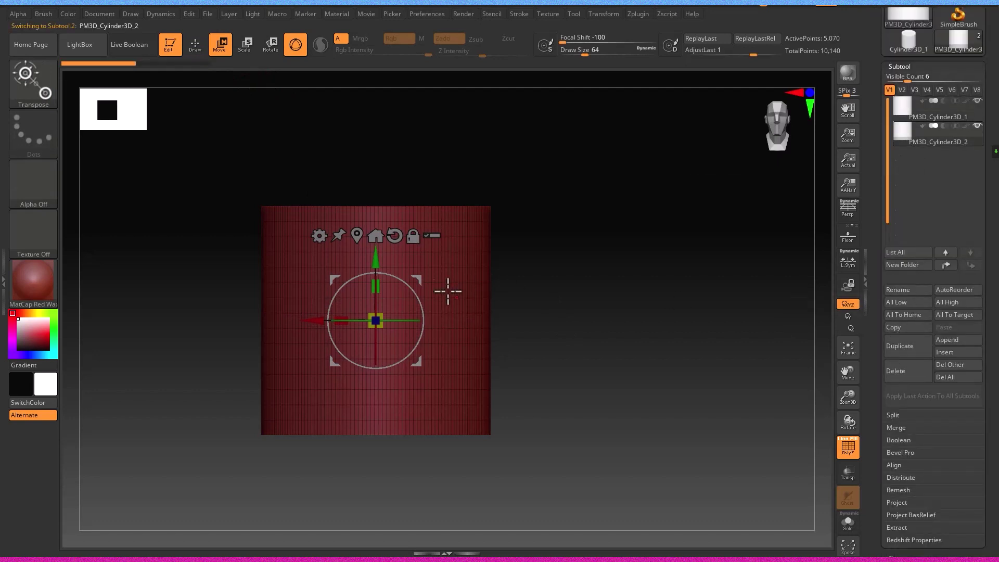
Flatten the duplicated cylinder into a thin disc, hide the original cylinder and round the disc's edges with the Polish deformation
{"action": "left_click_drag", "start_coordinate": [376, 286], "coordinate": [380, 372]}
{"action": "left_click", "coordinate": [977, 102]}
{"action": "left_click_drag", "start_coordinate": [598, 328], "coordinate": [544, 352]}
{"action": "left_click_drag", "start_coordinate": [962, 538], "coordinate": [958, 434]}
{"action": "left_click_drag", "start_coordinate": [925, 555], "coordinate": [925, 509]}
{"action": "left_click", "coordinate": [913, 518]}
{"action": "left_click_drag", "start_coordinate": [890, 135], "coordinate": [981, 134]}
{"action": "left_click_drag", "start_coordinate": [674, 382], "coordinate": [682, 337], "text": "shift"}
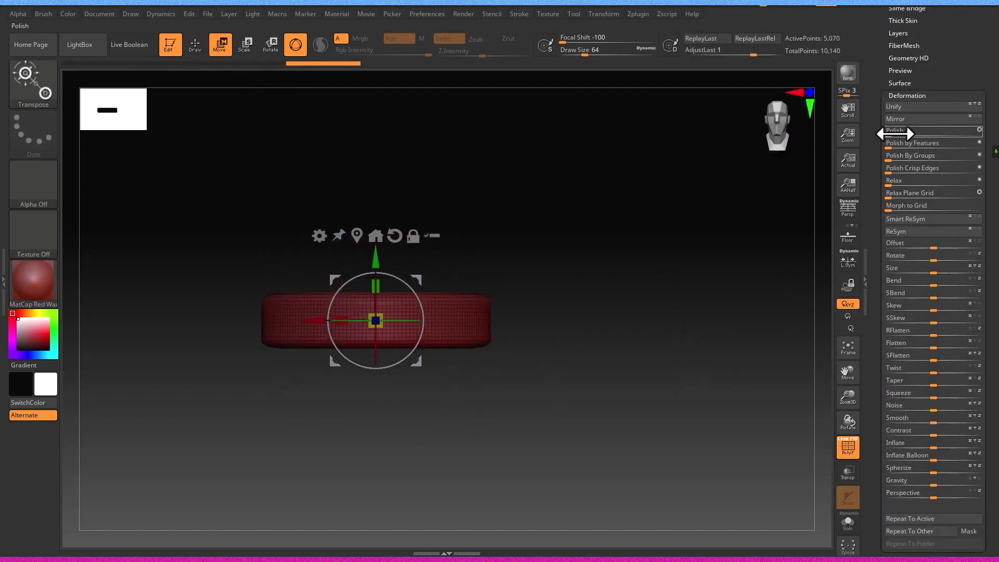
Duplicate the disc upward within the same mesh and scale the copy into a smaller second tier of the base
{"action": "left_click_drag", "start_coordinate": [384, 282], "coordinate": [382, 318]}
{"action": "left_click_drag", "start_coordinate": [951, 142], "coordinate": [953, 142]}
{"action": "left_click_drag", "start_coordinate": [554, 286], "coordinate": [546, 312]}
{"action": "left_click_drag", "start_coordinate": [382, 255], "coordinate": [383, 228], "text": "ctrl"}
{"action": "left_click_drag", "start_coordinate": [383, 291], "coordinate": [377, 306]}
{"action": "left_click_drag", "start_coordinate": [468, 255], "coordinate": [471, 242], "text": "shift"}
{"action": "left_click_drag", "start_coordinate": [905, 248], "coordinate": [905, 351]}
{"action": "left_click_drag", "start_coordinate": [632, 232], "coordinate": [619, 195]}
Turn off the polyframe display and clear the mask from the two-tiered base
{"action": "left_click", "coordinate": [200, 49]}
{"action": "key", "text": "shift+f"}
{"action": "mouse_move", "coordinate": [387, 169]}
{"action": "left_mouse_down"}
{"action": "mouse_move", "coordinate": [380, 206]}
{"action": "mouse_move", "coordinate": [390, 185]}
{"action": "mouse_move", "coordinate": [454, 265]}
{"action": "left_mouse_up"}
{"action": "left_click_drag", "start_coordinate": [655, 291], "coordinate": [698, 328], "text": "ctrl"}
{"action": "left_click_drag", "start_coordinate": [900, 235], "coordinate": [905, 236]}
{"action": "left_click_drag", "start_coordinate": [622, 362], "coordinate": [511, 338]}
Select the original cylinder, scale it narrower than the base, raise it onto the upper tier and adjust its height
{"action": "left_click_drag", "start_coordinate": [905, 80], "coordinate": [905, 235]}
{"action": "left_click", "coordinate": [900, 216]}
{"action": "left_click", "coordinate": [913, 57]}
{"action": "left_click", "coordinate": [222, 46]}
{"action": "left_click_drag", "start_coordinate": [431, 408], "coordinate": [389, 453]}
{"action": "left_click_drag", "start_coordinate": [428, 346], "coordinate": [461, 187]}
{"action": "mouse_move", "coordinate": [603, 208]}
{"action": "left_mouse_down"}
{"action": "mouse_move", "coordinate": [595, 261]}
{"action": "mouse_move", "coordinate": [595, 218]}
{"action": "left_mouse_up"}
{"action": "left_click_drag", "start_coordinate": [428, 183], "coordinate": [427, 194]}
Round the column with the Polish deformation, subdivide it twice and smooth it further with Polish By Features
{"action": "left_click_drag", "start_coordinate": [926, 546], "coordinate": [926, 461]}
{"action": "left_click", "coordinate": [918, 525]}
{"action": "left_click_drag", "start_coordinate": [890, 133], "coordinate": [963, 158]}
{"action": "key", "text": "ctrl+d"}
{"action": "key", "text": "ctrl+d"}
{"action": "left_click_drag", "start_coordinate": [891, 157], "coordinate": [916, 158]}
{"action": "left_click_drag", "start_coordinate": [428, 225], "coordinate": [436, 195]}
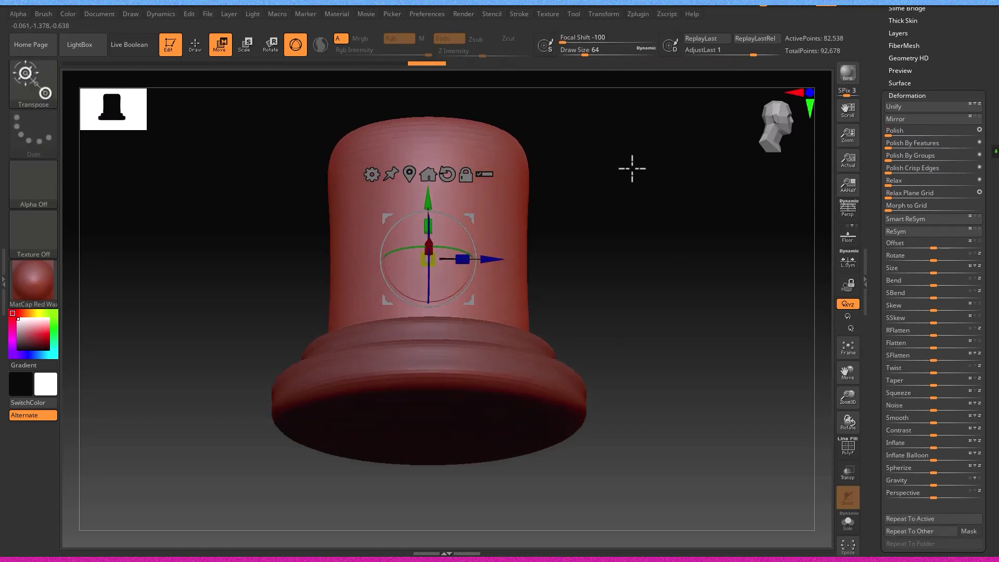
Activate radial symmetry around the Y axis and test it with a Standard brush stroke on the column
{"action": "left_click", "coordinate": [603, 13]}
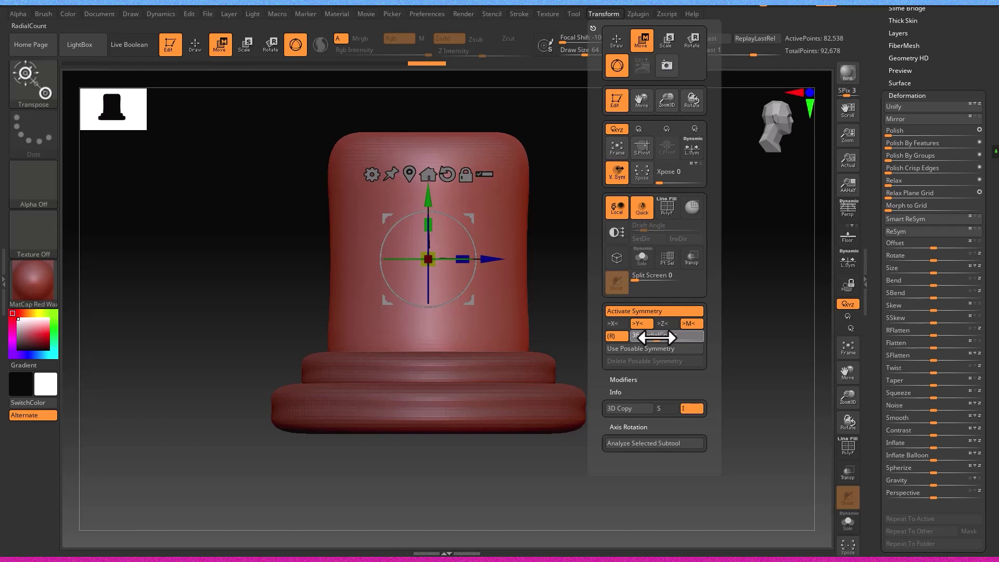
{"action": "left_click", "coordinate": [194, 46]}
{"action": "left_click_drag", "start_coordinate": [427, 350], "coordinate": [423, 279]}
{"action": "key", "text": "ctrl+z"}
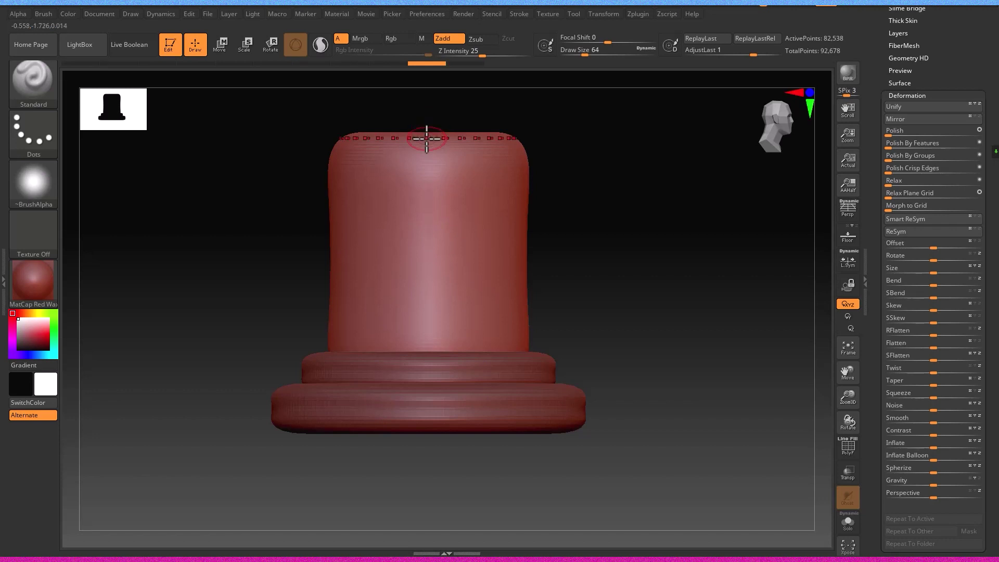
Try sculpting vertical flutes around the column with the Standard brush at Z Intensity 25
{"action": "left_click_drag", "start_coordinate": [426, 139], "coordinate": [425, 311]}
{"action": "left_click_drag", "start_coordinate": [438, 124], "coordinate": [429, 116]}
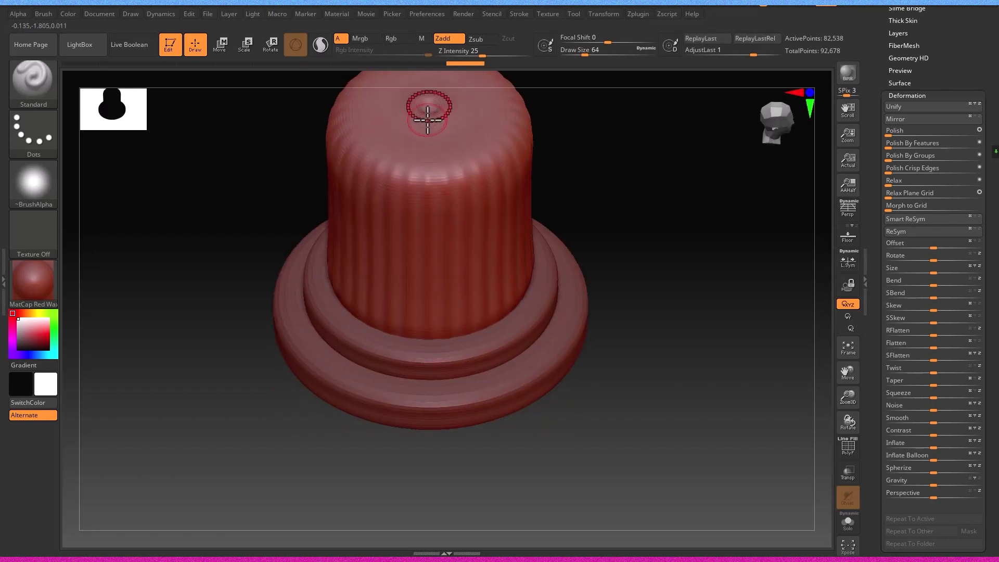
{"action": "left_click_drag", "start_coordinate": [599, 291], "coordinate": [593, 141]}
{"action": "key", "text": "ctrl+z"}
Subdivide the column once more, set Z Intensity to 40 and try a straight stroke down its side
{"action": "key", "text": "ctrl+d"}
{"action": "left_click_drag", "start_coordinate": [482, 54], "coordinate": [494, 57]}
{"action": "left_click_drag", "start_coordinate": [432, 125], "coordinate": [419, 419]}
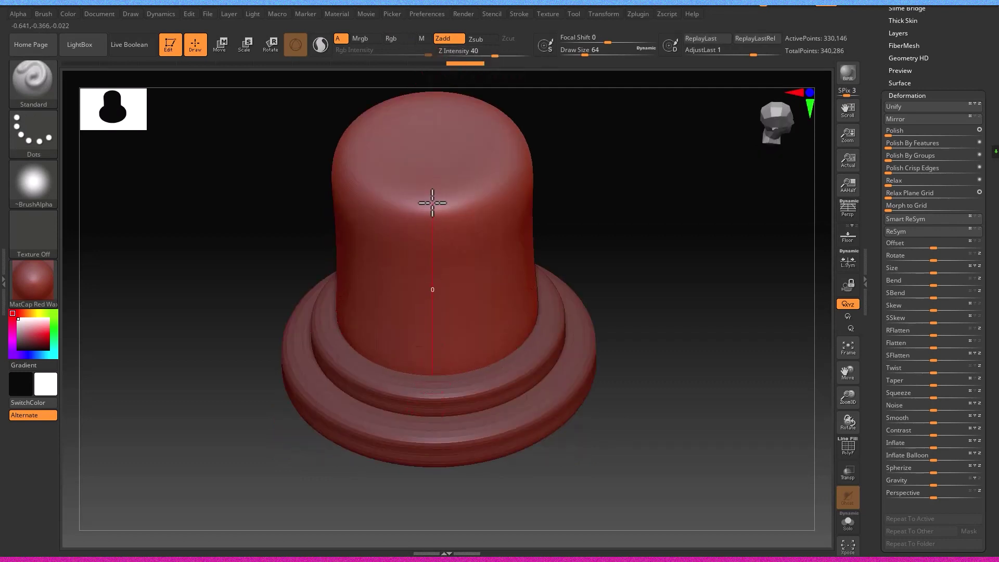
{"action": "left_click_drag", "start_coordinate": [433, 150], "coordinate": [432, 142]}
{"action": "mouse_move", "coordinate": [432, 271]}
{"action": "right_mouse_down"}
{"action": "mouse_move", "coordinate": [430, 165]}
{"action": "mouse_move", "coordinate": [427, 229]}
{"action": "right_mouse_up"}
{"action": "key", "text": "ctrl+z"}
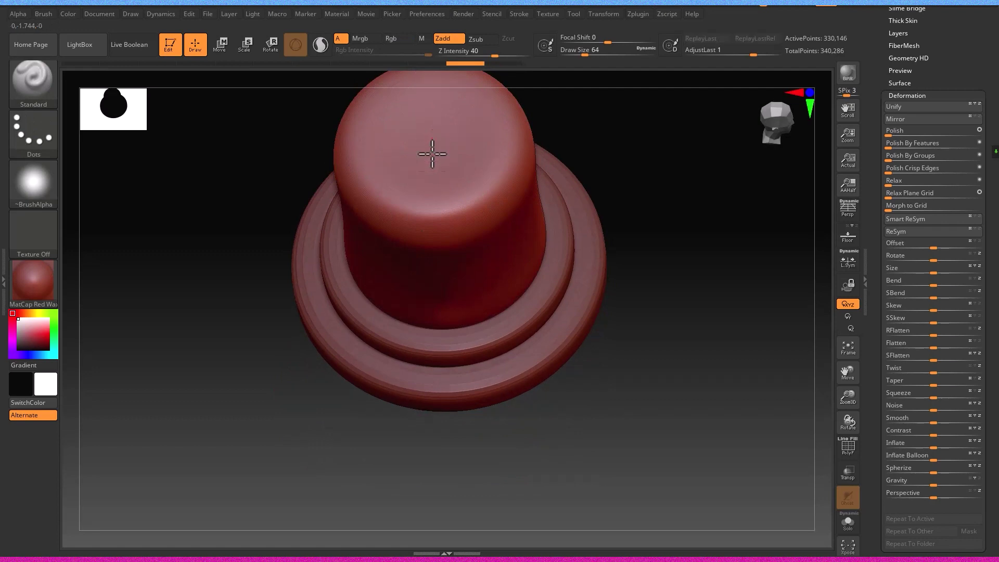
Try another vertical fluting stroke on the column from a different view angle
{"action": "left_click_drag", "start_coordinate": [431, 327], "coordinate": [430, 334]}
{"action": "mouse_move", "coordinate": [430, 333]}
{"action": "right_mouse_down"}
{"action": "mouse_move", "coordinate": [444, 200]}
{"action": "mouse_move", "coordinate": [411, 359]}
{"action": "right_mouse_up"}
{"action": "key", "text": "ctrl+z"}
Sculpt vertical flutes all around the column with a straight radial-symmetry stroke between its foot and top
{"action": "mouse_move", "coordinate": [408, 466]}
{"action": "right_mouse_down"}
{"action": "mouse_move", "coordinate": [403, 448]}
{"action": "mouse_move", "coordinate": [413, 451]}
{"action": "right_mouse_up"}
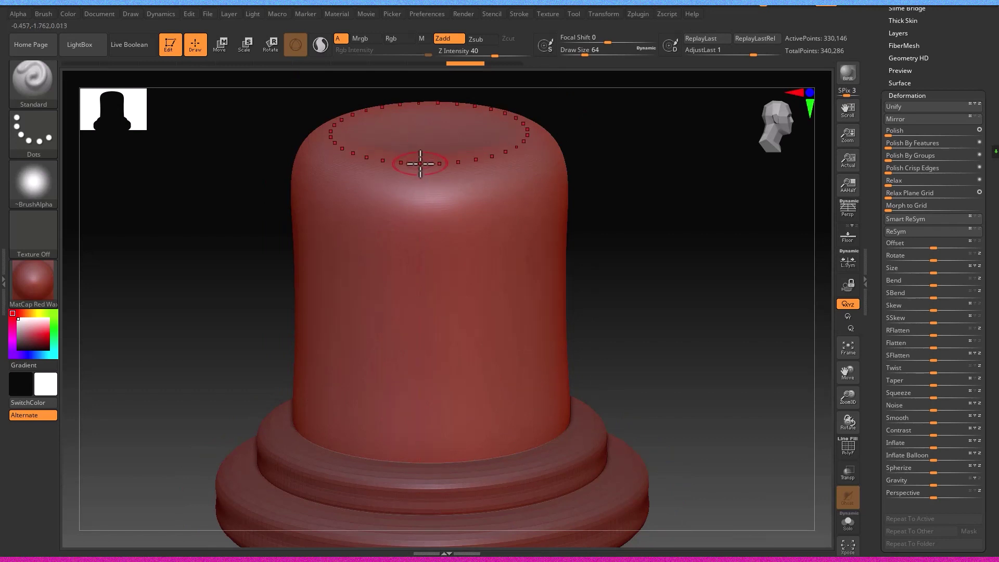
{"action": "right_click_drag", "start_coordinate": [420, 163], "coordinate": [725, 164]}
{"action": "key", "text": "f"}
{"action": "right_click_drag", "start_coordinate": [423, 462], "coordinate": [696, 157], "text": "ctrl"}
{"action": "right_click_drag", "start_coordinate": [780, 124], "coordinate": [459, 451]}
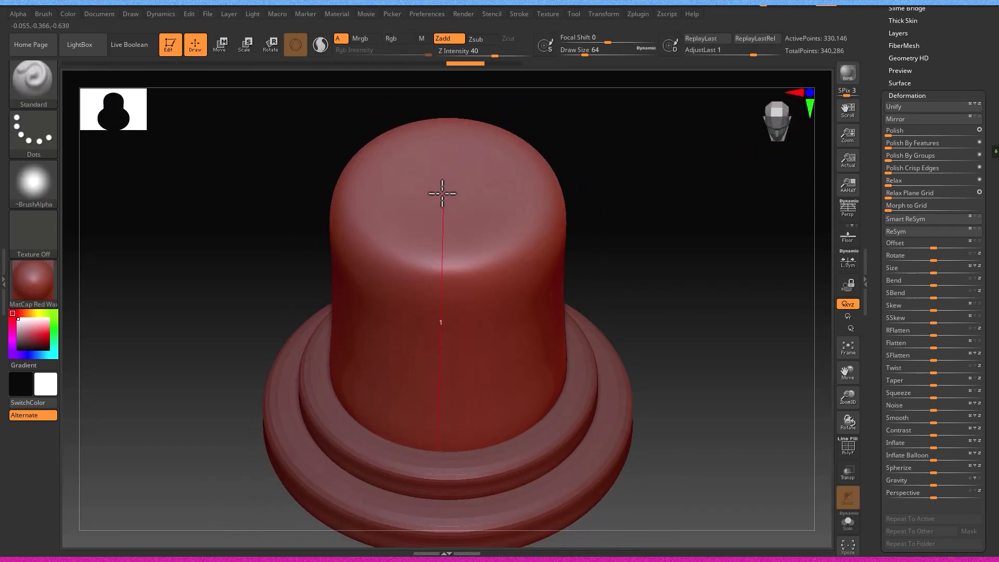
{"action": "left_click_drag", "start_coordinate": [441, 208], "coordinate": [440, 207], "text": "shift"}
{"action": "mouse_move", "coordinate": [439, 207]}
{"action": "right_mouse_down"}
{"action": "mouse_move", "coordinate": [437, 163]}
{"action": "mouse_move", "coordinate": [374, 289]}
{"action": "mouse_move", "coordinate": [179, 73]}
{"action": "right_mouse_up"}
Rescale the fluted column and adjust its vertical position on the base
{"action": "left_click", "coordinate": [224, 46]}
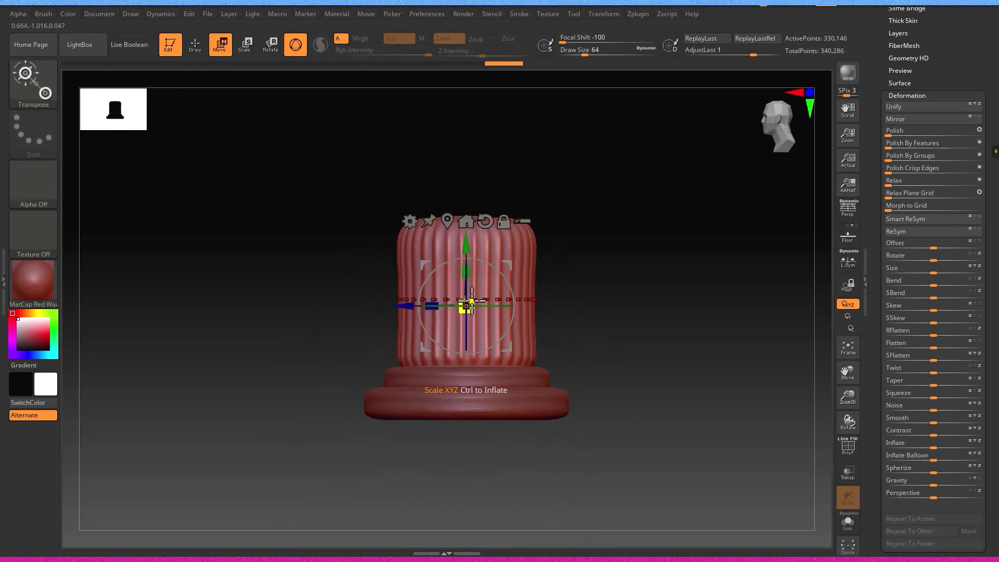
{"action": "left_click_drag", "start_coordinate": [466, 305], "coordinate": [471, 281]}
{"action": "left_click_drag", "start_coordinate": [469, 246], "coordinate": [468, 262]}
{"action": "right_click_drag", "start_coordinate": [564, 281], "coordinate": [593, 379]}
Select the tiered base, show the column again, and resize and reposition the base beneath it
{"action": "left_click", "coordinate": [371, 393], "text": "alt"}
{"action": "left_click_drag", "start_coordinate": [915, 25], "coordinate": [915, 145]}
{"action": "left_click", "coordinate": [900, 79]}
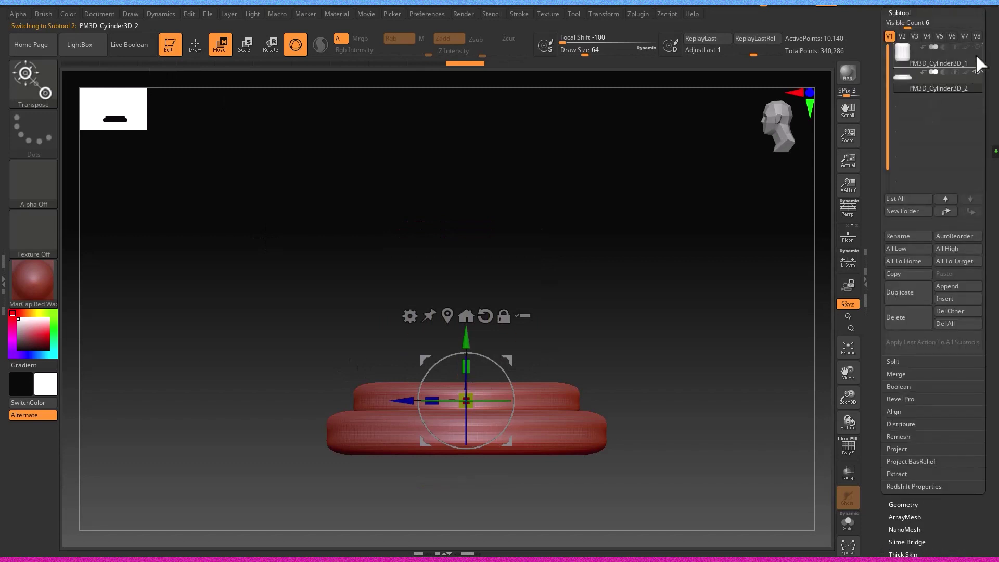
{"action": "left_click", "coordinate": [977, 48]}
{"action": "right_click_drag", "start_coordinate": [567, 343], "coordinate": [551, 388]}
{"action": "left_click_drag", "start_coordinate": [466, 401], "coordinate": [466, 422]}
{"action": "mouse_move", "coordinate": [525, 437]}
{"action": "right_mouse_down"}
{"action": "mouse_move", "coordinate": [528, 403]}
{"action": "mouse_move", "coordinate": [525, 432]}
{"action": "right_mouse_up"}
{"action": "left_click_drag", "start_coordinate": [432, 390], "coordinate": [432, 404]}
{"action": "left_click_drag", "start_coordinate": [433, 369], "coordinate": [433, 360]}
{"action": "right_click_drag", "start_coordinate": [597, 378], "coordinate": [435, 330], "text": "ctrl"}
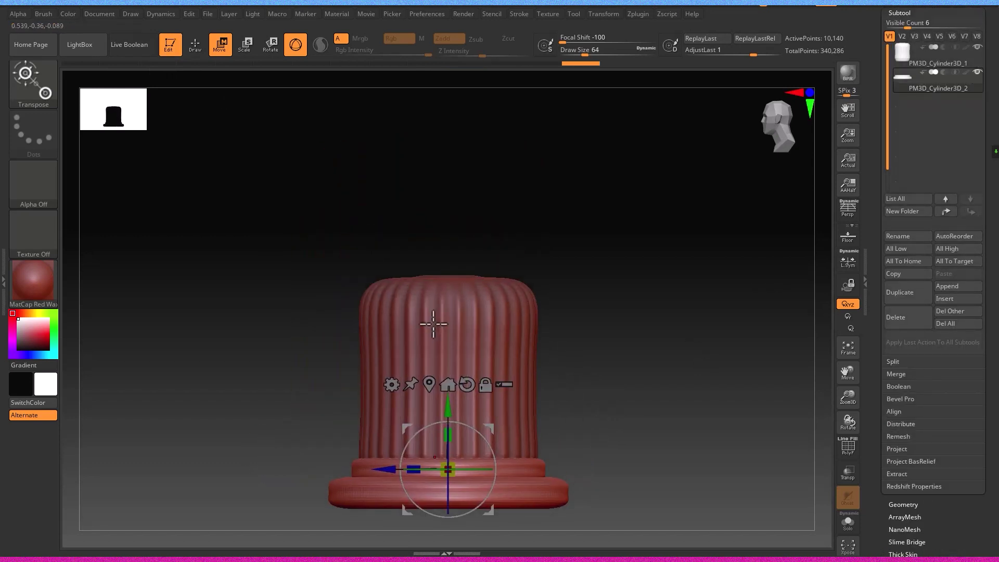
Select the fluted column and delete its lower subdivision levels
{"action": "left_click", "coordinate": [475, 340], "text": "alt"}
{"action": "left_click_drag", "start_coordinate": [460, 211], "coordinate": [454, 251], "text": "ctrl"}
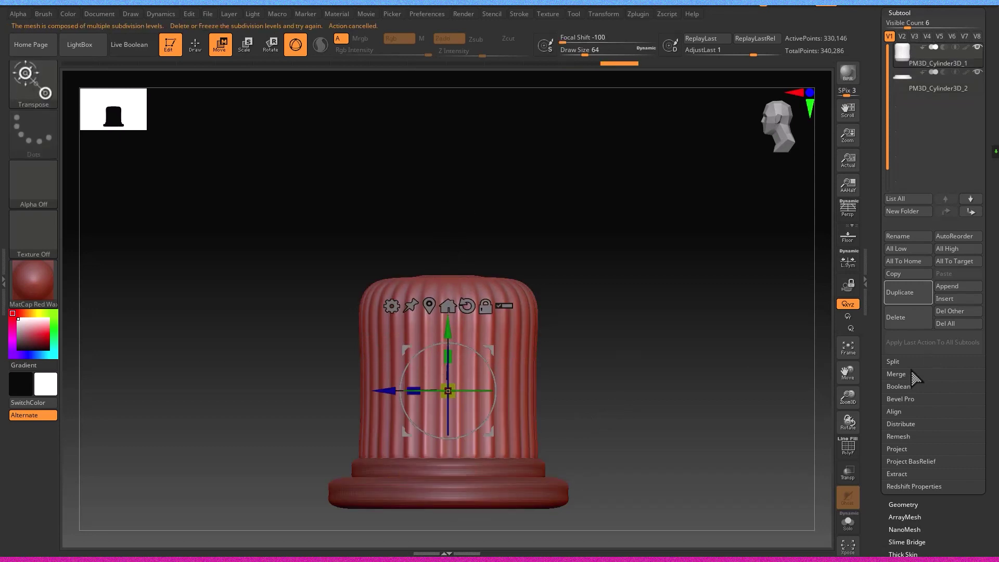
{"action": "left_click", "coordinate": [903, 504]}
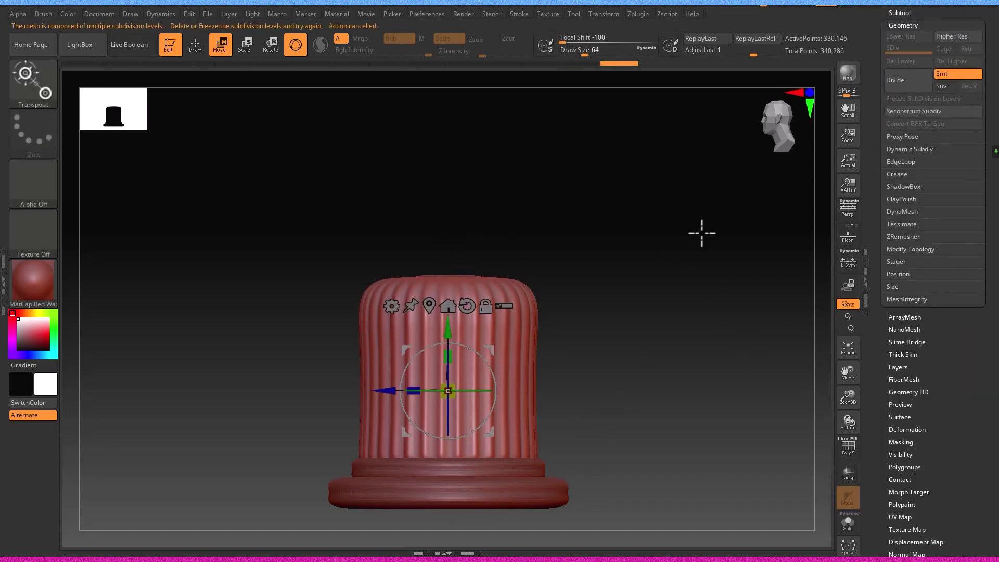
Try stacking a duplicate of the fluted column on top of the original
{"action": "left_click_drag", "start_coordinate": [450, 330], "coordinate": [492, 227]}
{"action": "right_click_drag", "start_coordinate": [619, 364], "coordinate": [599, 345], "text": "ctrl"}
{"action": "right_click_drag", "start_coordinate": [600, 344], "coordinate": [593, 280], "text": "alt"}
{"action": "left_click_drag", "start_coordinate": [495, 207], "coordinate": [496, 248]}
{"action": "right_click_drag", "start_coordinate": [645, 333], "coordinate": [591, 139]}
{"action": "left_click_drag", "start_coordinate": [590, 138], "coordinate": [572, 161], "text": "shift"}
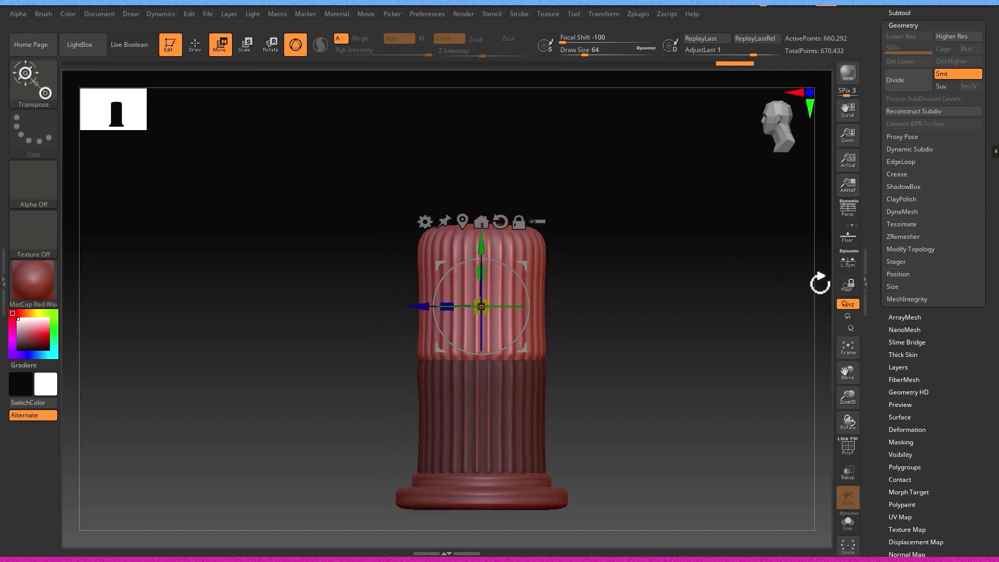
{"action": "left_click_drag", "start_coordinate": [903, 14], "coordinate": [903, 178]}
{"action": "left_click", "coordinate": [903, 177]}
{"action": "key", "text": "ctrl+z"}
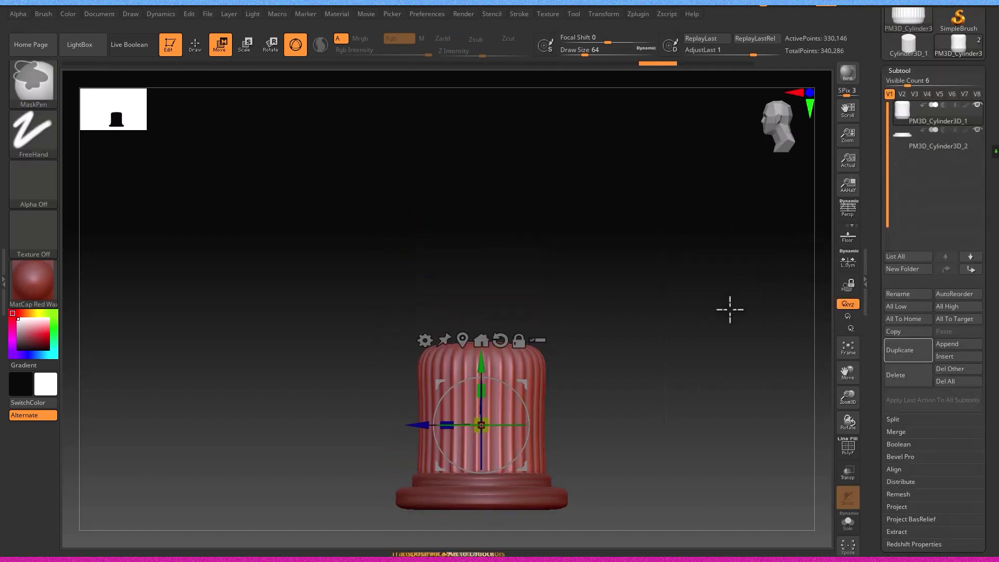
Insert a sphere subtool, raise it above the column, scale it down and rest it on the column's top
{"action": "left_click", "coordinate": [945, 357]}
{"action": "left_click", "coordinate": [504, 386]}
{"action": "right_click_drag", "start_coordinate": [572, 458], "coordinate": [566, 386], "text": "alt"}
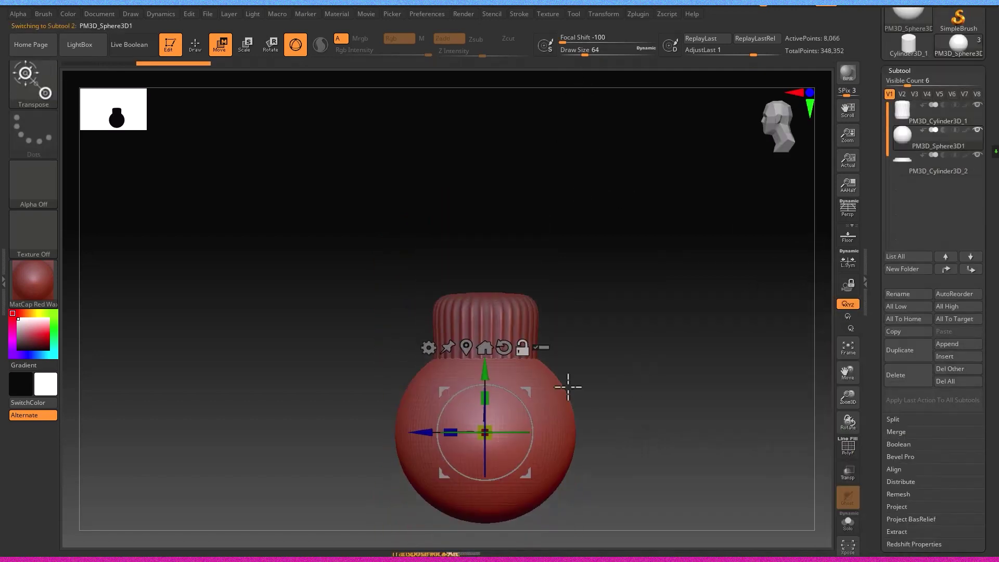
{"action": "left_click_drag", "start_coordinate": [484, 371], "coordinate": [519, 185]}
{"action": "right_click_drag", "start_coordinate": [520, 185], "coordinate": [495, 260], "text": "ctrl"}
{"action": "left_click_drag", "start_coordinate": [452, 223], "coordinate": [437, 239]}
{"action": "left_click_drag", "start_coordinate": [452, 162], "coordinate": [452, 188]}
Hide the column and base subtools so that only the sphere is displayed
{"action": "right_click_drag", "start_coordinate": [458, 354], "coordinate": [585, 339], "text": "shift"}
{"action": "mouse_move", "coordinate": [978, 111]}
{"action": "left_click", "coordinate": [976, 129]}
{"action": "left_click", "coordinate": [976, 154]}
{"action": "left_click", "coordinate": [976, 105]}
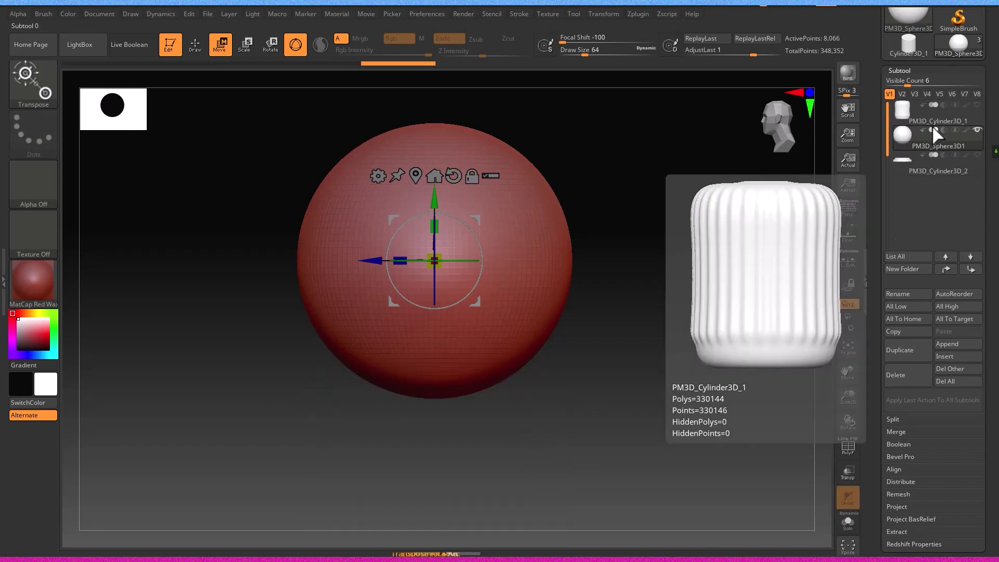
Try a straight vertical Standard brush stroke across the sphere
{"action": "key", "text": "q"}
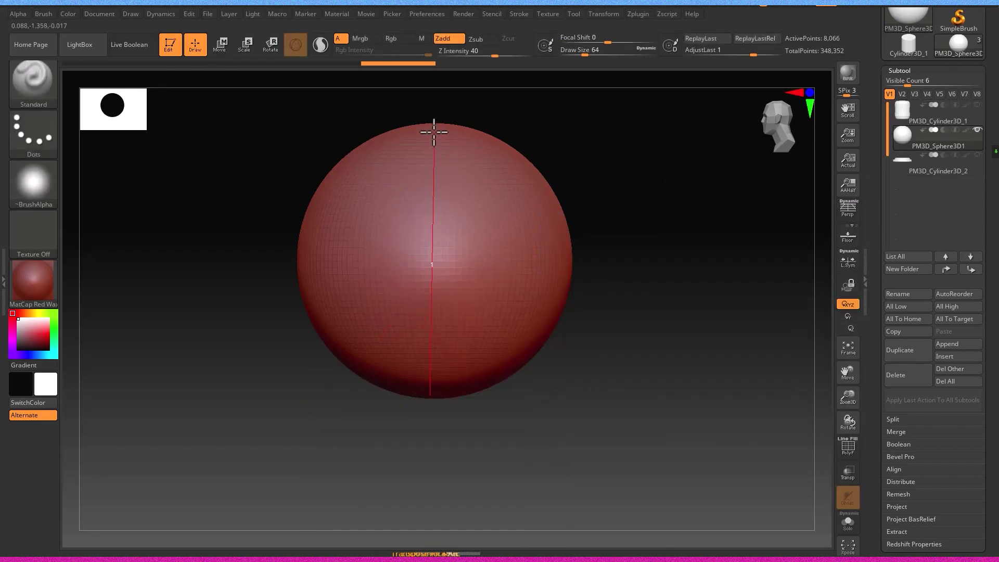
{"action": "left_click_drag", "start_coordinate": [431, 124], "coordinate": [432, 118]}
{"action": "right_click_drag", "start_coordinate": [432, 118], "coordinate": [437, 219]}
{"action": "key", "text": "ctrl+z"}
Activate symmetry for the sphere with a radial count of 32, turn on local symmetry and correct the symmetry axis
{"action": "left_click", "coordinate": [606, 15]}
{"action": "left_click", "coordinate": [604, 16]}
{"action": "left_click", "coordinate": [636, 311]}
{"action": "left_click", "coordinate": [660, 338]}
{"action": "type", "text": "32"}
{"action": "key", "text": "Return"}
{"action": "right_click_drag", "start_coordinate": [536, 328], "coordinate": [490, 298]}
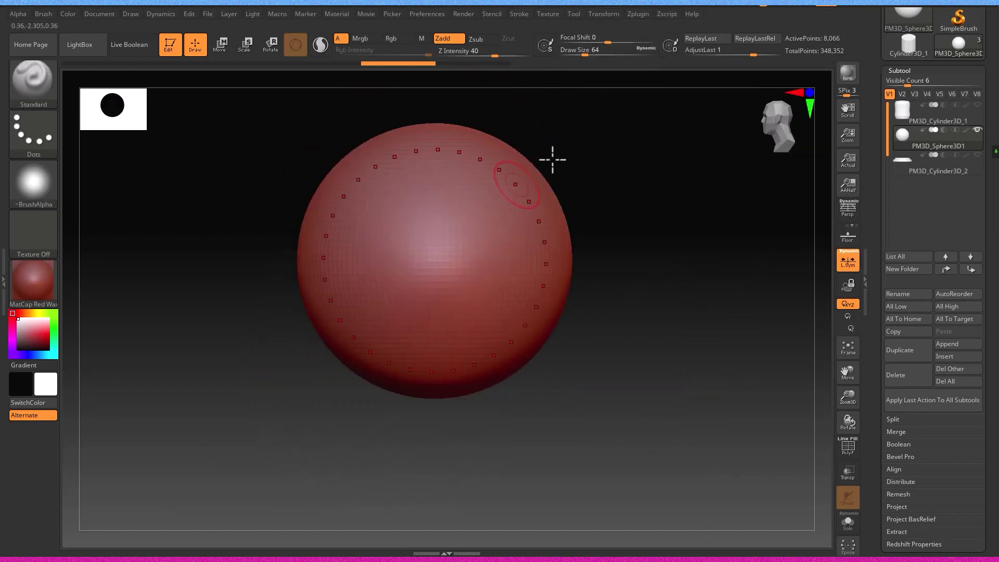
{"action": "left_click", "coordinate": [603, 14]}
{"action": "key", "text": "space"}
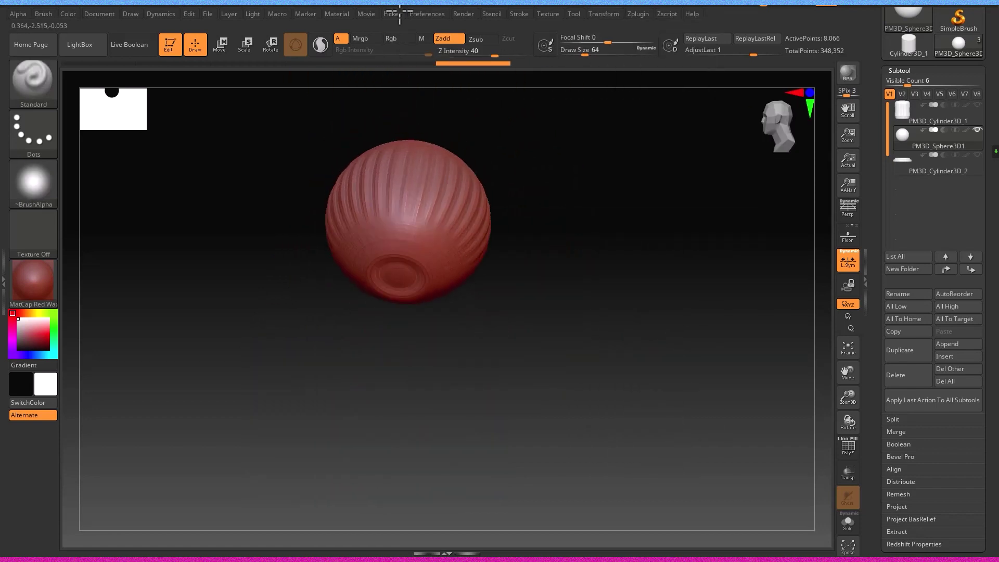
Sculpt vertical flutes all around the sphere with a straight Standard brush stroke
{"action": "mouse_move", "coordinate": [423, 249]}
{"action": "left_mouse_down"}
{"action": "mouse_move", "coordinate": [424, 292]}
{"action": "mouse_move", "coordinate": [541, 289]}
{"action": "mouse_move", "coordinate": [526, 277]}
{"action": "left_mouse_up"}
{"action": "key", "text": "ctrl+z"}
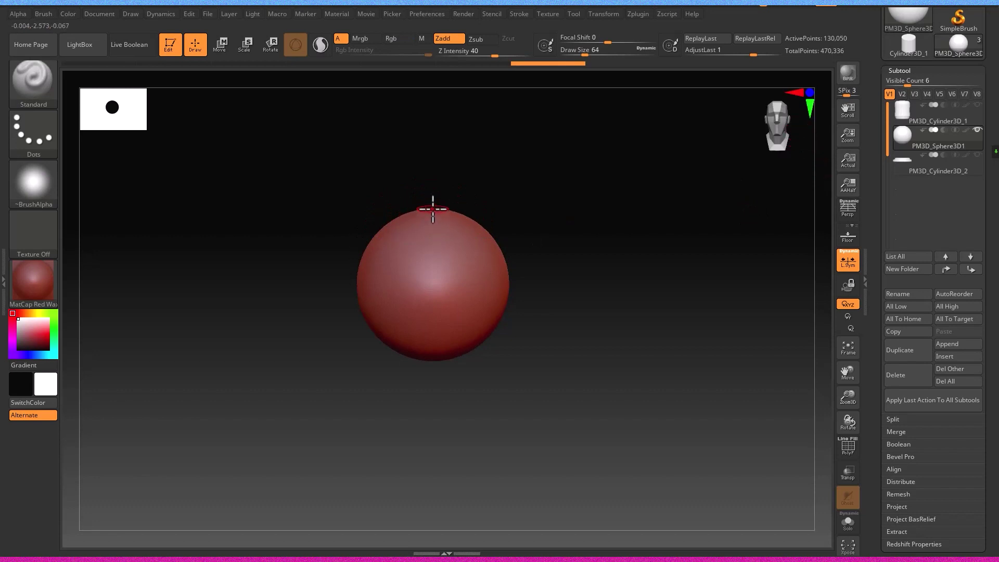
{"action": "key", "text": "ctrl+shift+z"}
{"action": "mouse_move", "coordinate": [432, 369]}
{"action": "left_mouse_down"}
{"action": "mouse_move", "coordinate": [437, 281]}
{"action": "mouse_move", "coordinate": [492, 332]}
{"action": "mouse_move", "coordinate": [447, 346]}
{"action": "mouse_move", "coordinate": [473, 124]}
{"action": "mouse_move", "coordinate": [499, 151]}
{"action": "left_mouse_up"}
Show the column and base again and adjust the fluted sphere's position on top of the column
{"action": "left_click_drag", "start_coordinate": [598, 236], "coordinate": [668, 193]}
{"action": "left_click", "coordinate": [977, 155]}
{"action": "left_click", "coordinate": [978, 104]}
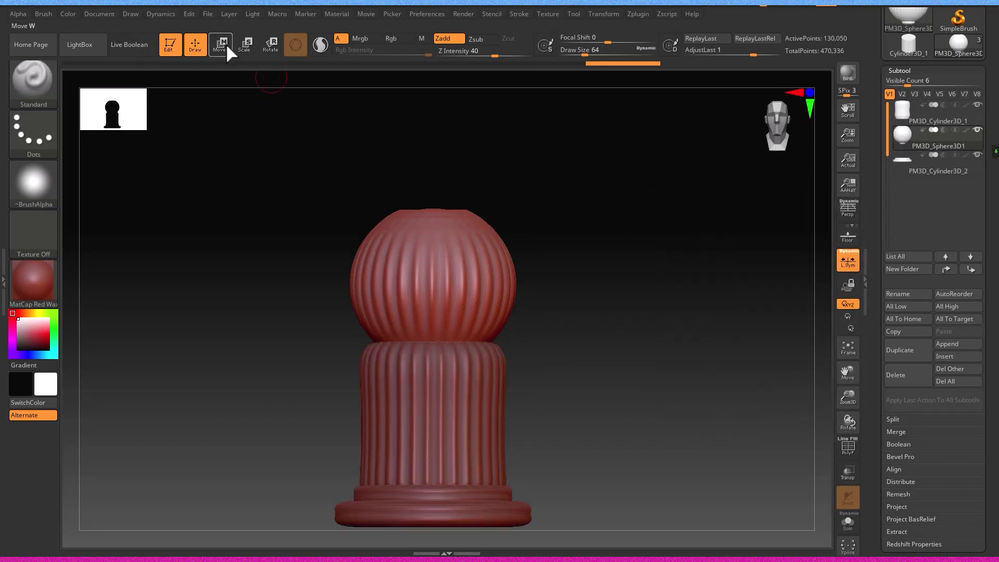
{"action": "left_click", "coordinate": [220, 44]}
{"action": "left_click_drag", "start_coordinate": [436, 221], "coordinate": [436, 205]}
{"action": "left_click_drag", "start_coordinate": [551, 210], "coordinate": [555, 283]}
{"action": "left_click_drag", "start_coordinate": [508, 223], "coordinate": [531, 250]}
{"action": "left_click_drag", "start_coordinate": [570, 223], "coordinate": [577, 280], "text": "alt"}
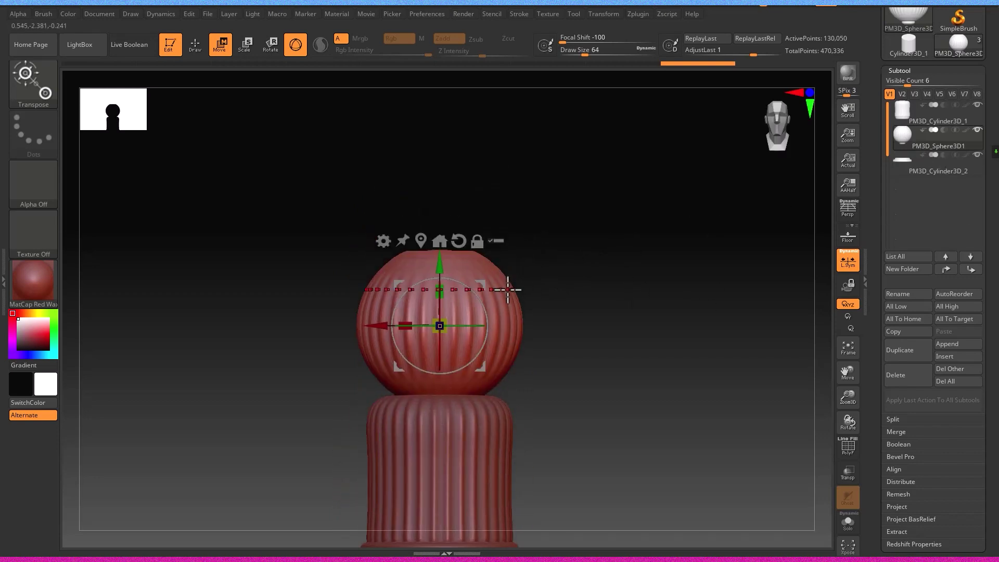
Insert a cube subtool over the lower part of the pillar and make it the active subtool
{"action": "left_click", "coordinate": [963, 362]}
{"action": "left_click", "coordinate": [548, 385]}
{"action": "left_click", "coordinate": [539, 484], "text": "alt"}
{"action": "left_click_drag", "start_coordinate": [611, 441], "coordinate": [640, 281], "text": "alt"}
Try painting a mask on the cube's front face after adjusting the draw size
{"action": "left_click", "coordinate": [197, 46]}
{"action": "left_click_drag", "start_coordinate": [332, 270], "coordinate": [338, 333], "text": "alt"}
{"action": "key", "text": "s"}
{"action": "left_click_drag", "start_coordinate": [467, 381], "coordinate": [473, 381]}
{"action": "left_click_drag", "start_coordinate": [481, 449], "coordinate": [466, 404], "text": "ctrl"}
{"action": "key", "text": "ctrl+z"}
Subdivide the cube four times and set the draw size to about 74
{"action": "key", "text": "ctrl+d"}
{"action": "key", "text": "ctrl+d"}
{"action": "key", "text": "ctrl+d"}
{"action": "key", "text": "ctrl+d"}
{"action": "key", "text": "s"}
{"action": "left_click_drag", "start_coordinate": [515, 370], "coordinate": [508, 370]}
Try several freehand mask strokes for a symmetrical heart on the subdivided cube's front face
{"action": "left_click_drag", "start_coordinate": [478, 439], "coordinate": [431, 364], "text": "ctrl"}
{"action": "key", "text": "ctrl+z"}
{"action": "key", "text": "ctrl+z"}
{"action": "mouse_move", "coordinate": [480, 435]}
{"action": "left_mouse_down", "text": "ctrl"}
{"action": "mouse_move", "coordinate": [441, 371]}
{"action": "mouse_move", "coordinate": [458, 420]}
{"action": "mouse_move", "coordinate": [434, 356]}
{"action": "mouse_move", "coordinate": [458, 286]}
{"action": "mouse_move", "coordinate": [463, 355]}
{"action": "left_mouse_up", "text": "ctrl"}
{"action": "key", "text": "ctrl+z"}
{"action": "left_click_drag", "start_coordinate": [432, 280], "coordinate": [419, 311], "text": "ctrl"}
{"action": "key", "text": "ctrl+z"}
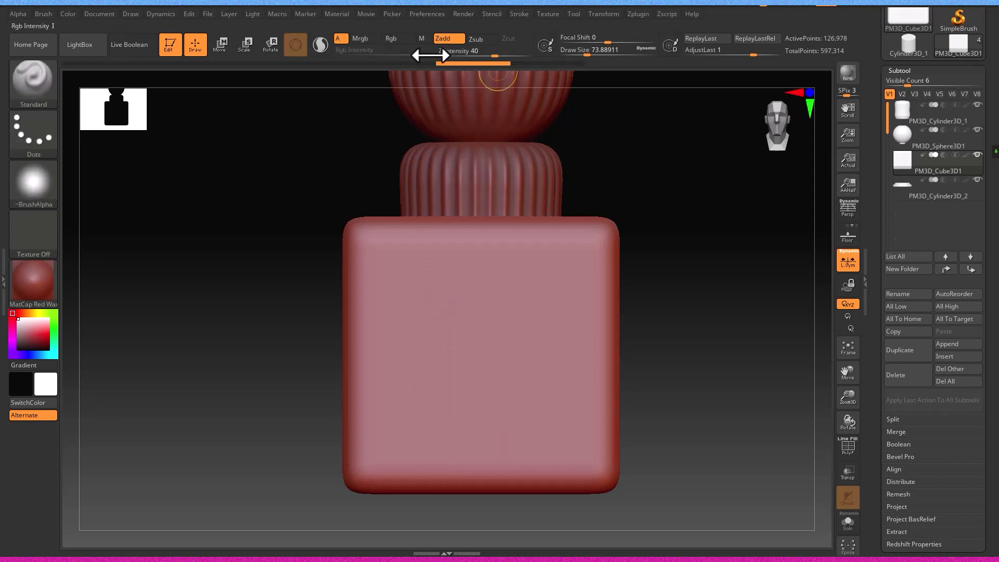
Set the Standard brush's focal shift to -63 and paint a filled heart-shaped mask on the cube's front face
{"action": "left_click_drag", "start_coordinate": [592, 41], "coordinate": [587, 42]}
{"action": "mouse_move", "coordinate": [473, 439]}
{"action": "left_mouse_down", "text": "ctrl"}
{"action": "mouse_move", "coordinate": [430, 364]}
{"action": "mouse_move", "coordinate": [430, 315]}
{"action": "mouse_move", "coordinate": [462, 376]}
{"action": "left_mouse_up", "text": "ctrl"}
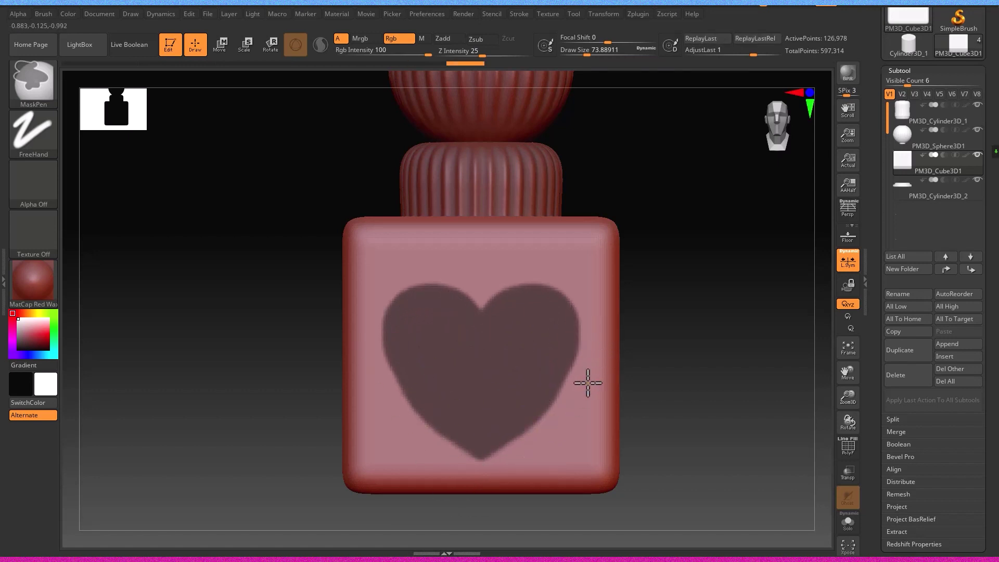
{"action": "left_click_drag", "start_coordinate": [497, 469], "coordinate": [592, 368], "text": "ctrl"}
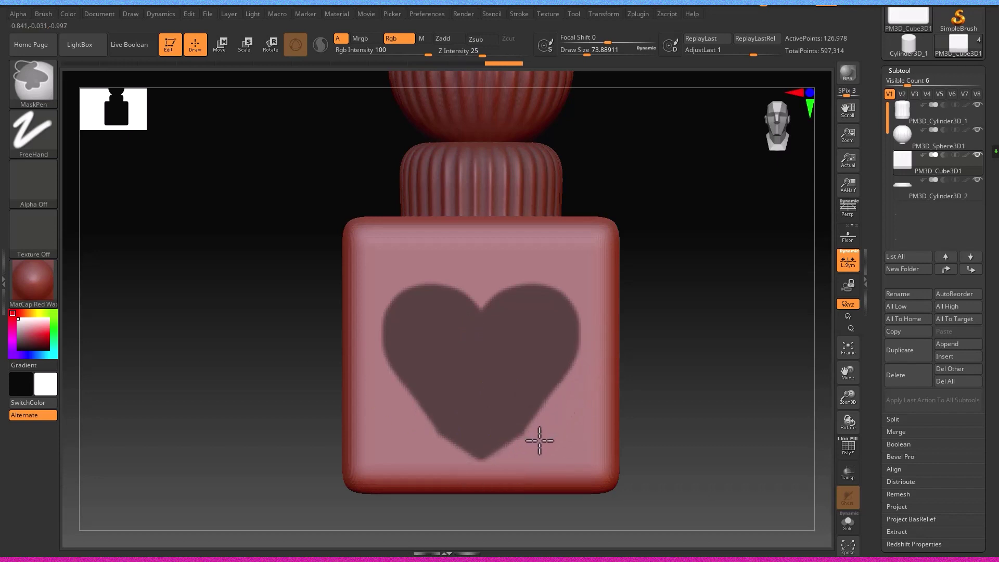
Invert the heart mask on the cube's front face and try extracting it as a separate mesh
{"action": "left_click_drag", "start_coordinate": [652, 499], "coordinate": [756, 380], "text": "alt"}
{"action": "left_click_drag", "start_coordinate": [910, 521], "coordinate": [910, 463]}
{"action": "left_click", "coordinate": [904, 503]}
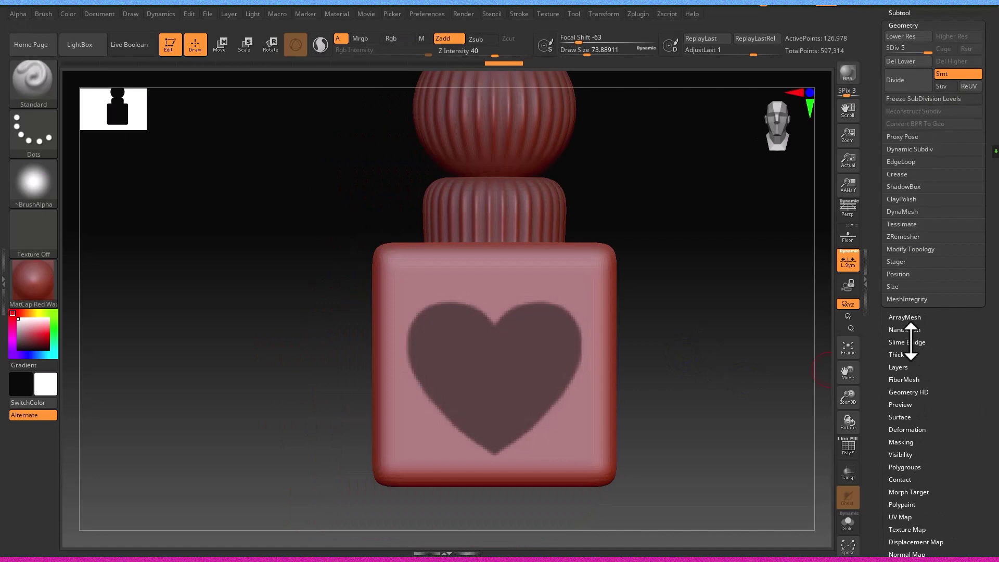
{"action": "left_click_drag", "start_coordinate": [908, 23], "coordinate": [907, 160]}
{"action": "left_click", "coordinate": [907, 152]}
{"action": "left_click", "coordinate": [812, 451], "text": "ctrl"}
{"action": "left_click_drag", "start_coordinate": [968, 552], "coordinate": [968, 454]}
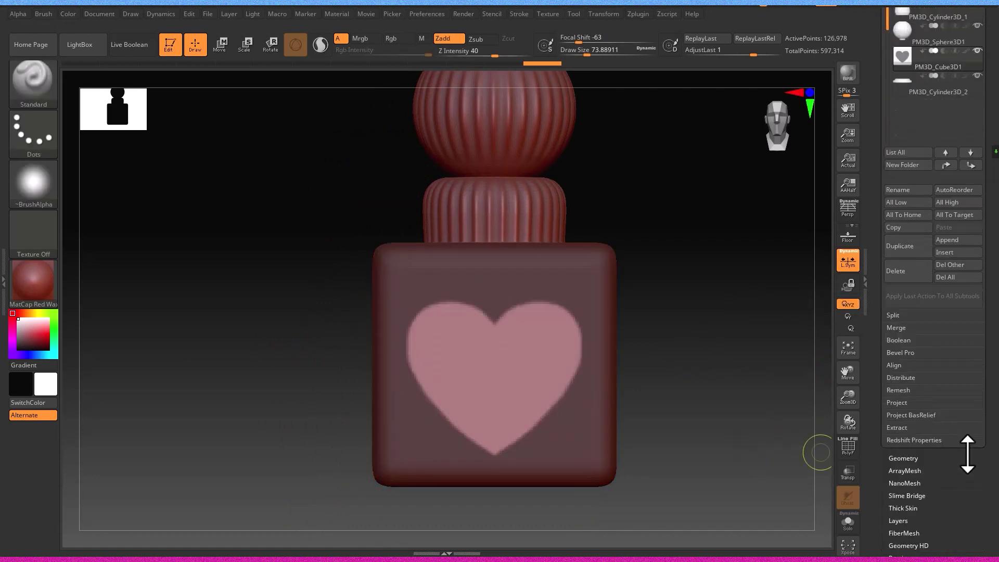
{"action": "left_click", "coordinate": [918, 428]}
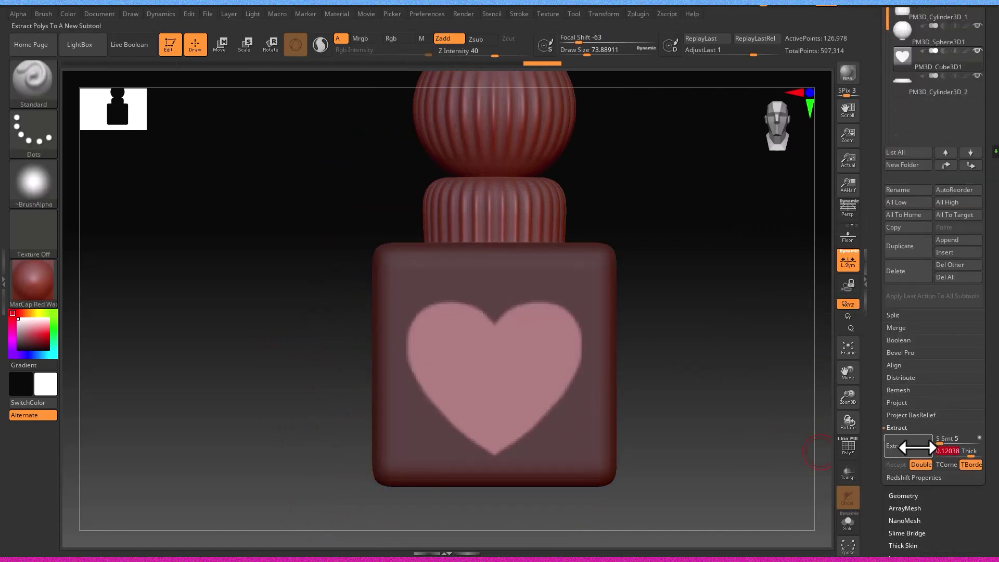
{"action": "left_click", "coordinate": [917, 447]}
Restore the original heart mask and try extracting the heart with smoothness 5 and thickness 0.12038
{"action": "left_click_drag", "start_coordinate": [681, 363], "coordinate": [736, 366]}
{"action": "left_click", "coordinate": [736, 366], "text": "ctrl"}
{"action": "left_click", "coordinate": [905, 445]}
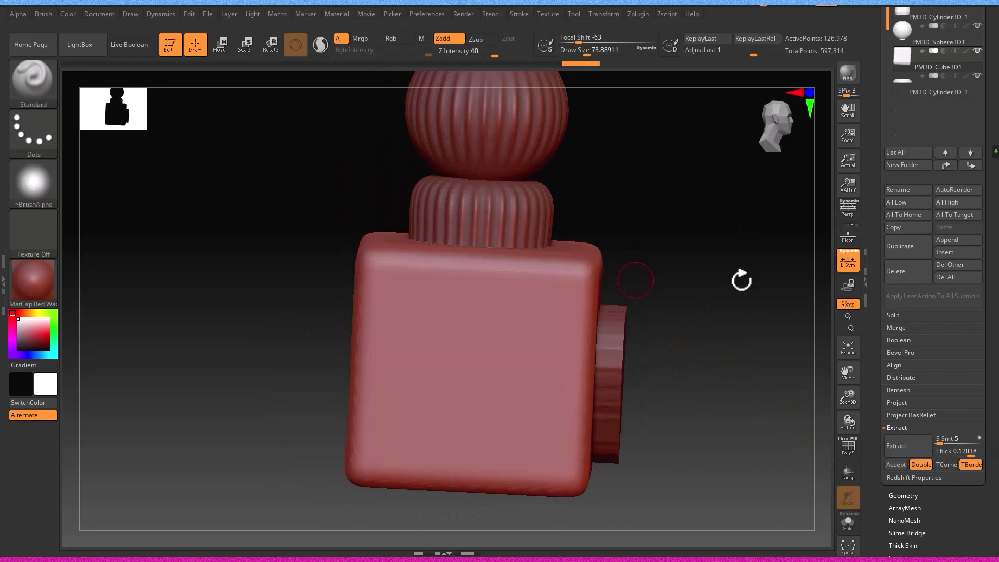
{"action": "left_click", "coordinate": [897, 464]}
{"action": "left_click_drag", "start_coordinate": [775, 255], "coordinate": [685, 231], "text": "shift"}
{"action": "left_click", "coordinate": [499, 359], "text": "ctrl"}
Extract the masked heart from the cube with smoothness 100 and thickness 0.12038, and accept it as a new subtool
{"action": "left_click_drag", "start_coordinate": [919, 476], "coordinate": [920, 371]}
{"action": "left_click_drag", "start_coordinate": [965, 60], "coordinate": [966, 213]}
{"action": "left_click", "coordinate": [917, 54]}
{"action": "left_click", "coordinate": [908, 177]}
{"action": "left_click", "coordinate": [900, 367]}
{"action": "left_click", "coordinate": [808, 394]}
{"action": "scroll", "coordinate": [920, 422], "scroll_direction": "down", "scroll_amount": 3}
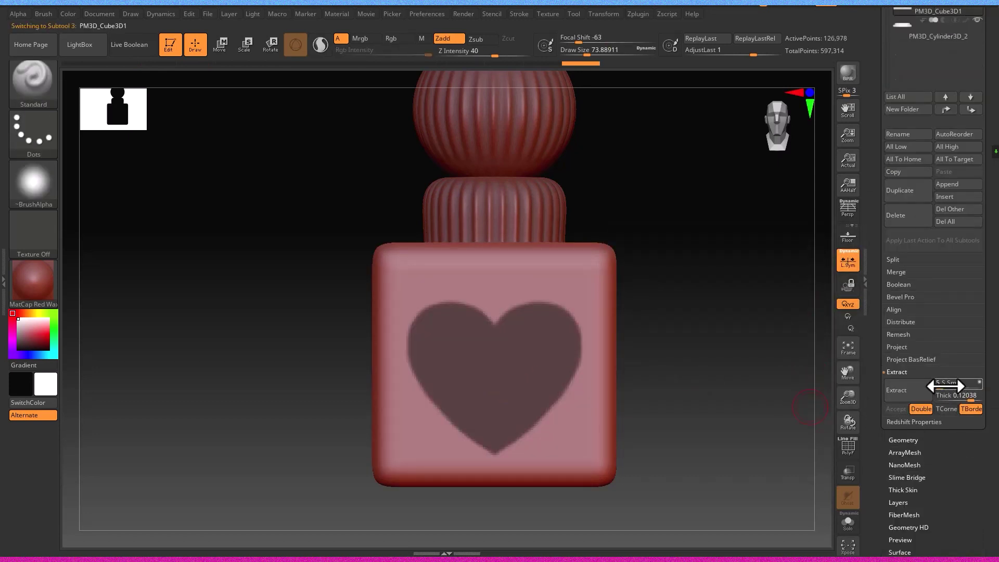
{"action": "left_click", "coordinate": [918, 388]}
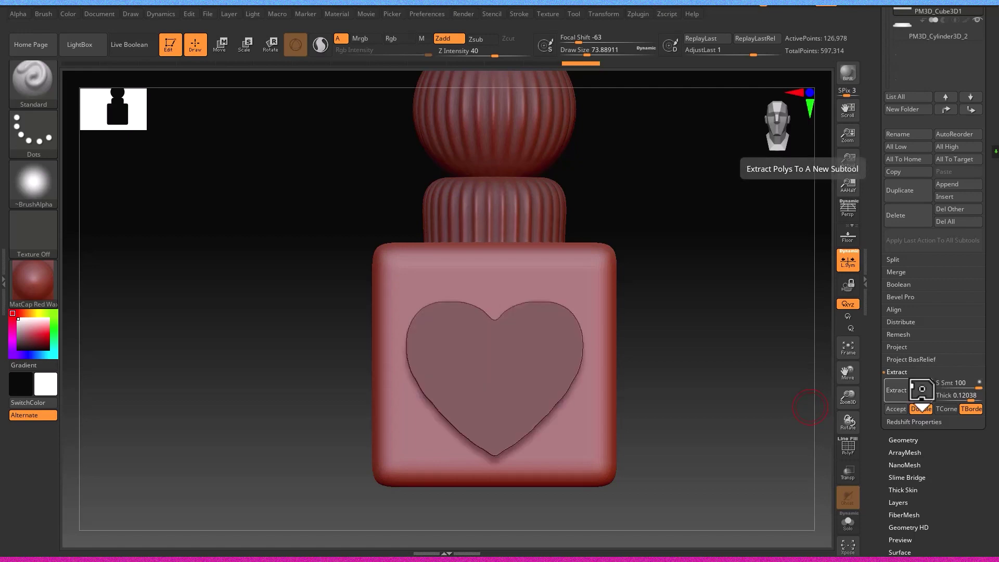
{"action": "left_click", "coordinate": [896, 408]}
Clear the mask on the extracted heart and try reshaping its lobes with the Move brush at draw size about 280
{"action": "scroll", "coordinate": [911, 442], "scroll_direction": "down", "scroll_amount": 10}
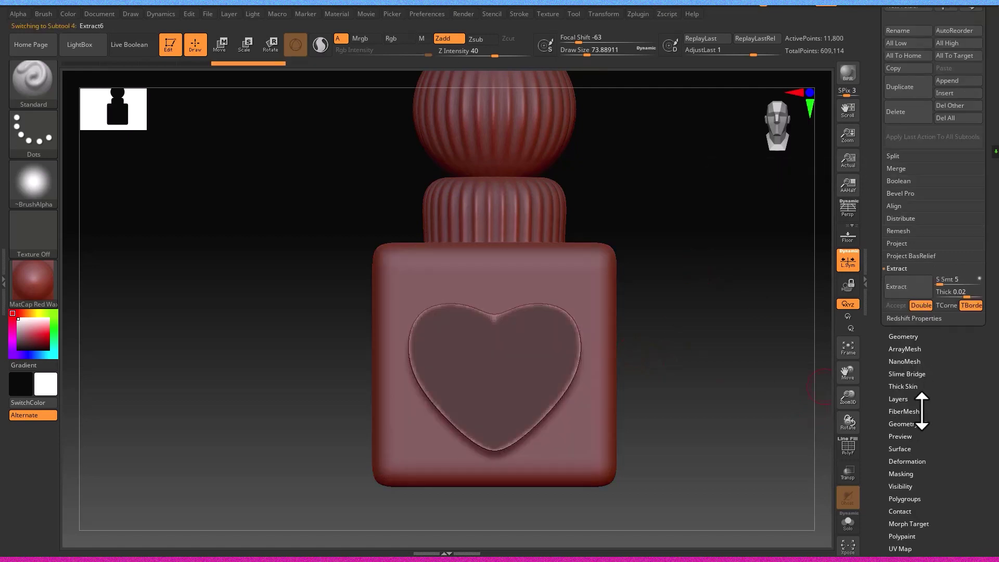
{"action": "left_click_drag", "start_coordinate": [763, 357], "coordinate": [780, 377], "text": "ctrl"}
{"action": "left_click_drag", "start_coordinate": [763, 356], "coordinate": [718, 297]}
{"action": "key", "text": "b"}
{"action": "key", "text": "m"}
{"action": "key", "text": "v"}
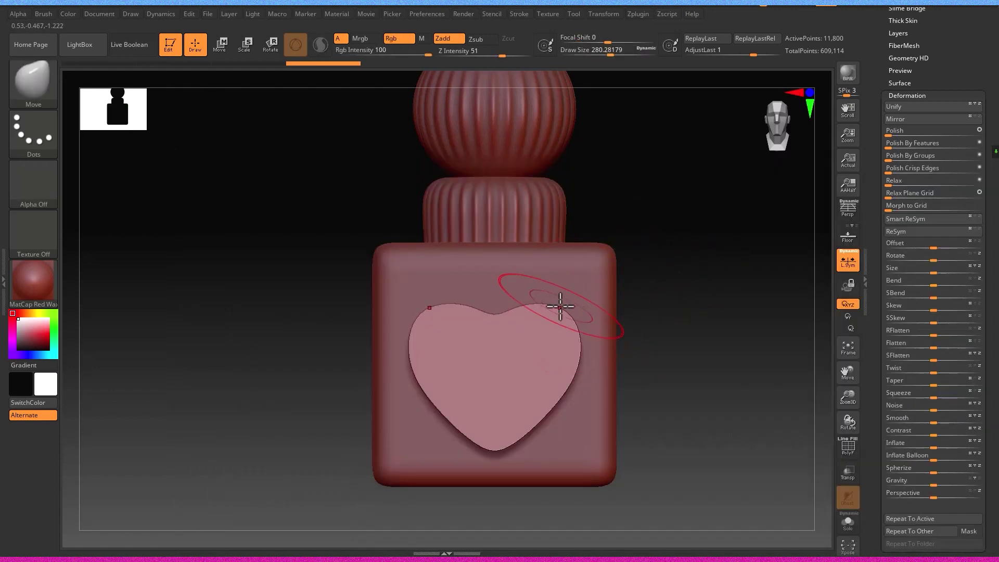
{"action": "right_click_drag", "start_coordinate": [558, 289], "coordinate": [520, 297]}
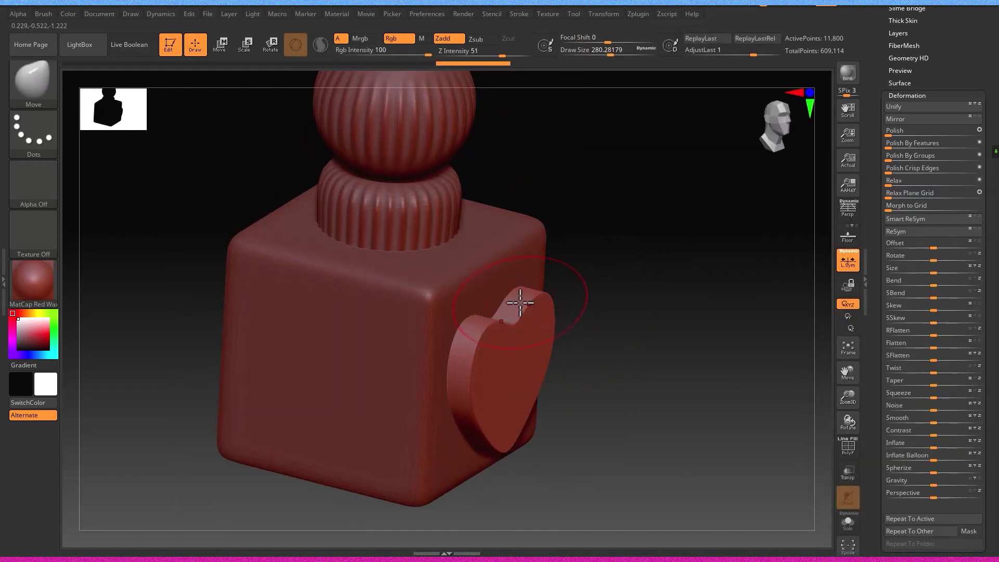
Hide the cube subtool and test the Move brush's symmetry on the heart by toggling Local Symmetry
{"action": "mouse_move", "coordinate": [606, 14]}
{"action": "left_click", "coordinate": [668, 323]}
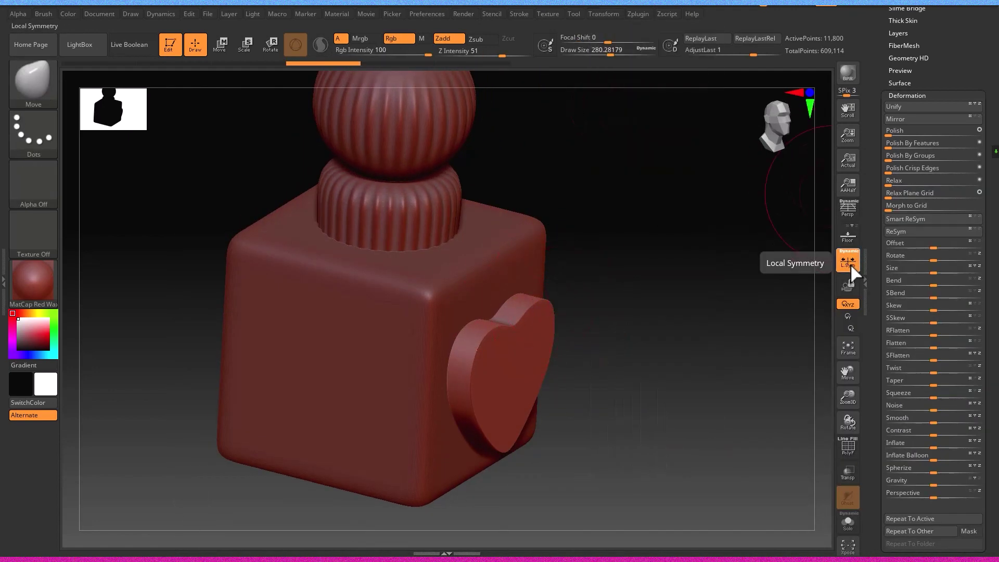
{"action": "scroll", "coordinate": [910, 117], "scroll_direction": "up", "scroll_amount": 4}
{"action": "left_click", "coordinate": [908, 113]}
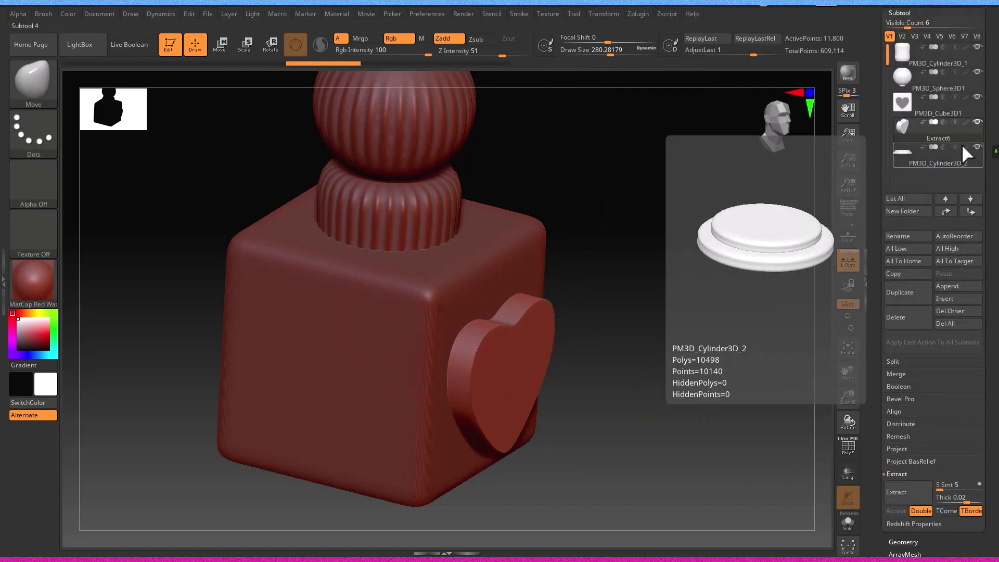
{"action": "left_click", "coordinate": [977, 98]}
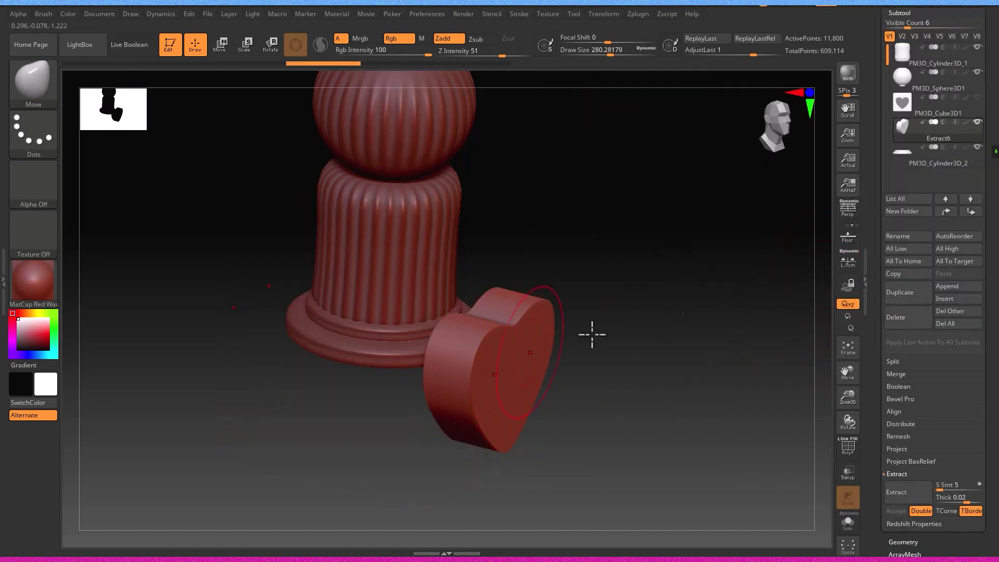
{"action": "right_click_drag", "start_coordinate": [490, 363], "coordinate": [785, 311]}
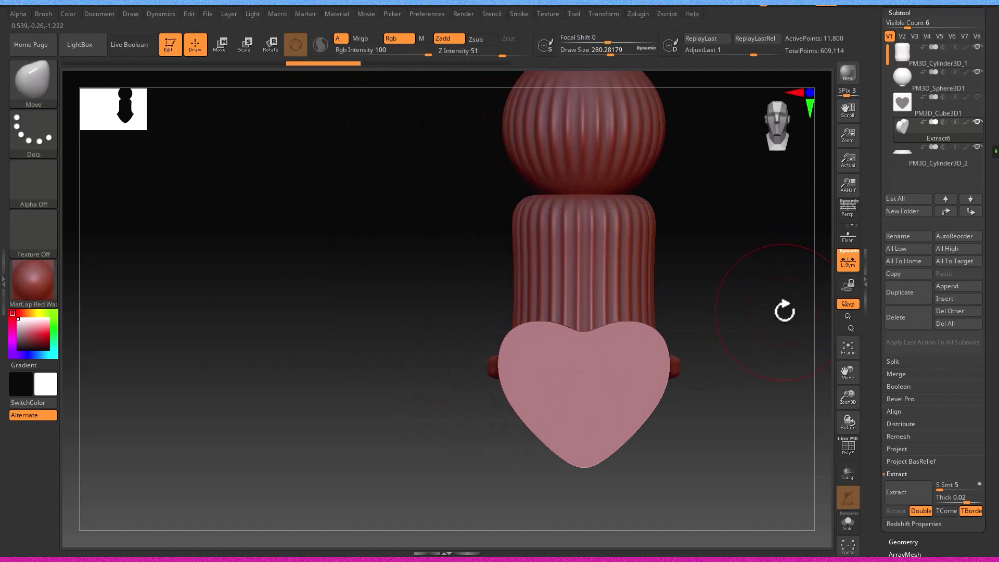
Hide the sphere, column and base subtools so that only the heart is shown
{"action": "scroll", "coordinate": [889, 463], "scroll_direction": "down", "scroll_amount": 2}
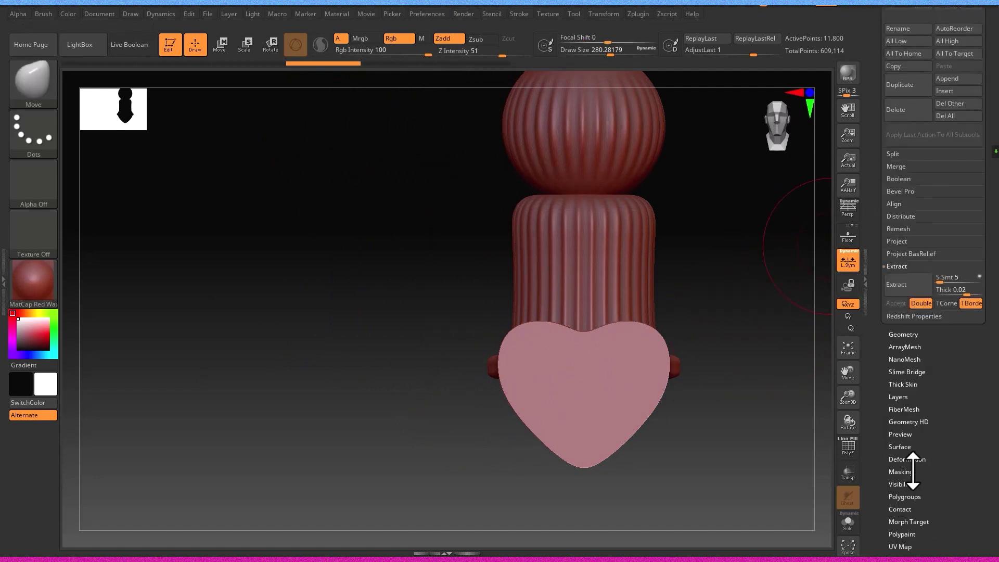
{"action": "left_click", "coordinate": [910, 461]}
{"action": "right_click_drag", "start_coordinate": [811, 320], "coordinate": [779, 323]}
{"action": "scroll", "coordinate": [912, 279], "scroll_direction": "up", "scroll_amount": 5}
{"action": "left_click", "coordinate": [902, 223]}
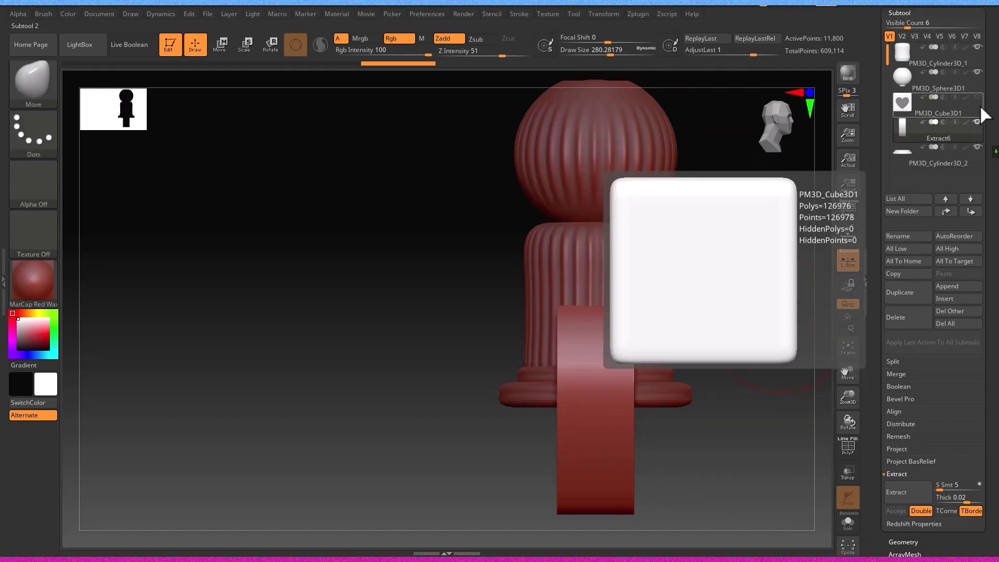
{"action": "left_click", "coordinate": [977, 72]}
{"action": "left_click", "coordinate": [977, 48]}
{"action": "left_click", "coordinate": [976, 147]}
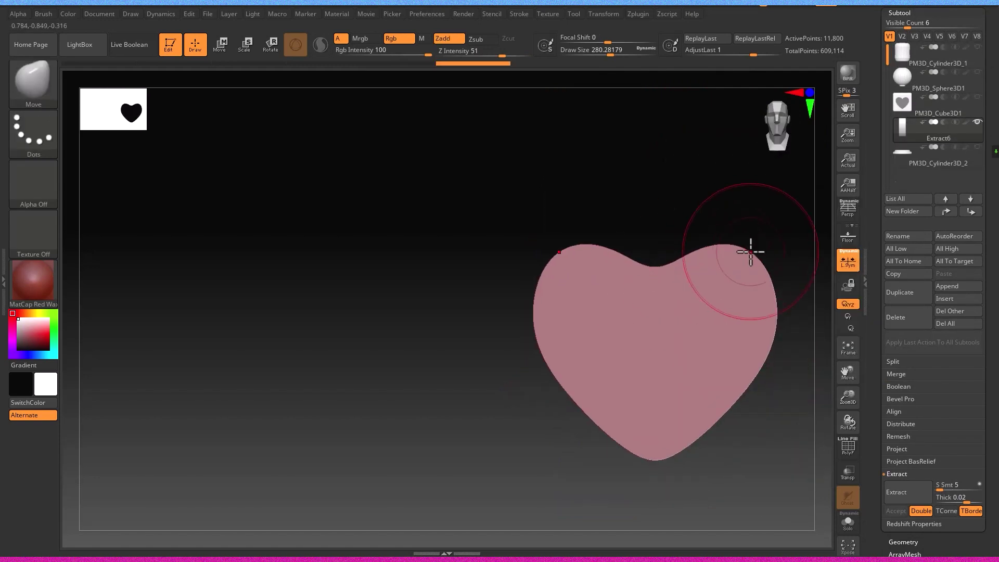
Raise the heart's lobes and refine its lower sides with the Move brush, and subdivide the heart once
{"action": "right_click_drag", "start_coordinate": [730, 252], "coordinate": [687, 249]}
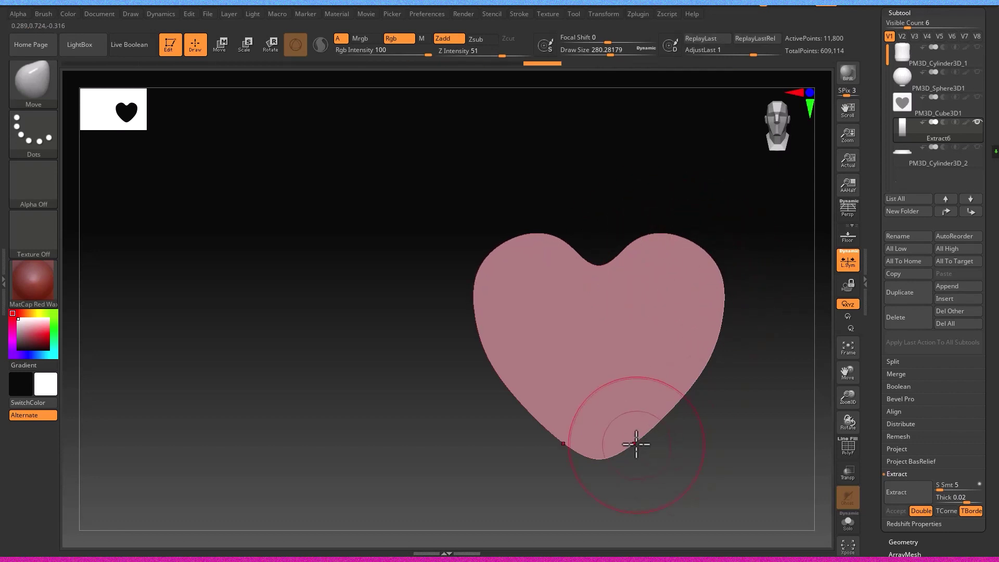
{"action": "right_click_drag", "start_coordinate": [711, 385], "coordinate": [691, 384]}
{"action": "left_click_drag", "start_coordinate": [691, 383], "coordinate": [720, 292], "text": "shift"}
{"action": "key", "text": "ctrl+z"}
{"action": "key", "text": "ctrl+d"}
{"action": "left_click_drag", "start_coordinate": [680, 252], "coordinate": [638, 464], "text": "shift"}
{"action": "mouse_move", "coordinate": [775, 291]}
{"action": "right_mouse_down"}
{"action": "mouse_move", "coordinate": [720, 261]}
{"action": "mouse_move", "coordinate": [804, 328]}
{"action": "right_mouse_up"}
{"action": "key", "text": "ctrl+z"}
{"action": "key", "text": "ctrl+z"}
Remesh the heart with DynaMesh at resolution 128
{"action": "left_click_drag", "start_coordinate": [882, 500], "coordinate": [884, 312]}
{"action": "left_click", "coordinate": [910, 461]}
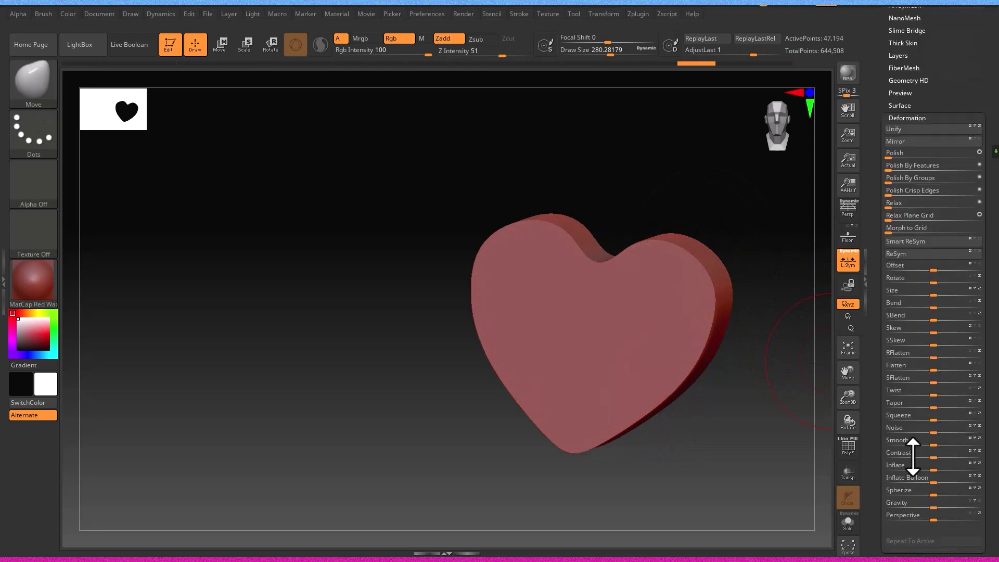
{"action": "left_click", "coordinate": [903, 179]}
{"action": "left_click", "coordinate": [906, 199]}
{"action": "left_click", "coordinate": [907, 214]}
{"action": "left_click", "coordinate": [811, 247]}
Round off the heart's front and back edges with the Smooth brush
{"action": "right_click_drag", "start_coordinate": [811, 247], "coordinate": [633, 283]}
{"action": "right_click_drag", "start_coordinate": [652, 371], "coordinate": [667, 399], "text": "shift"}
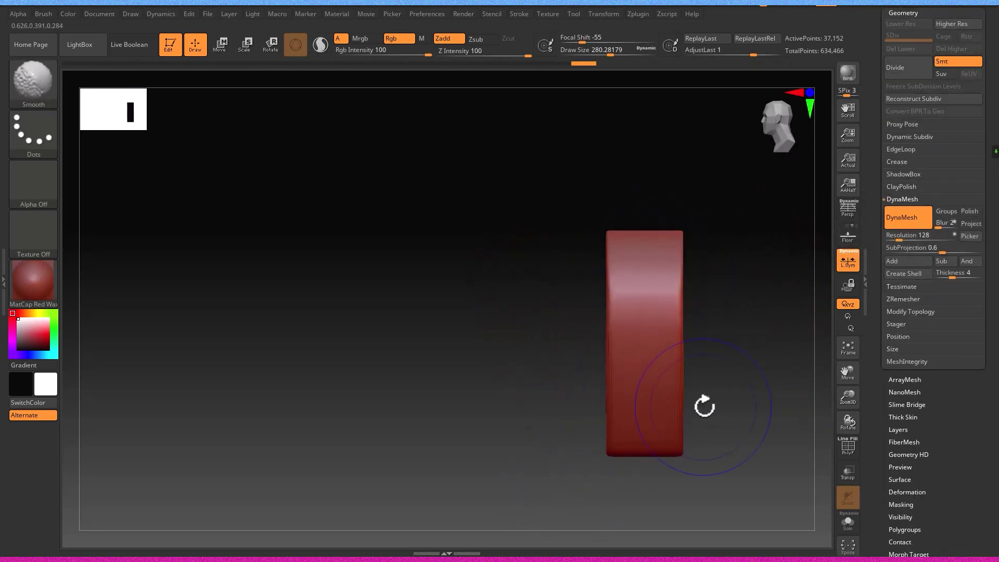
{"action": "right_click_drag", "start_coordinate": [682, 444], "coordinate": [671, 284]}
{"action": "right_click_drag", "start_coordinate": [668, 337], "coordinate": [671, 271], "text": "shift"}
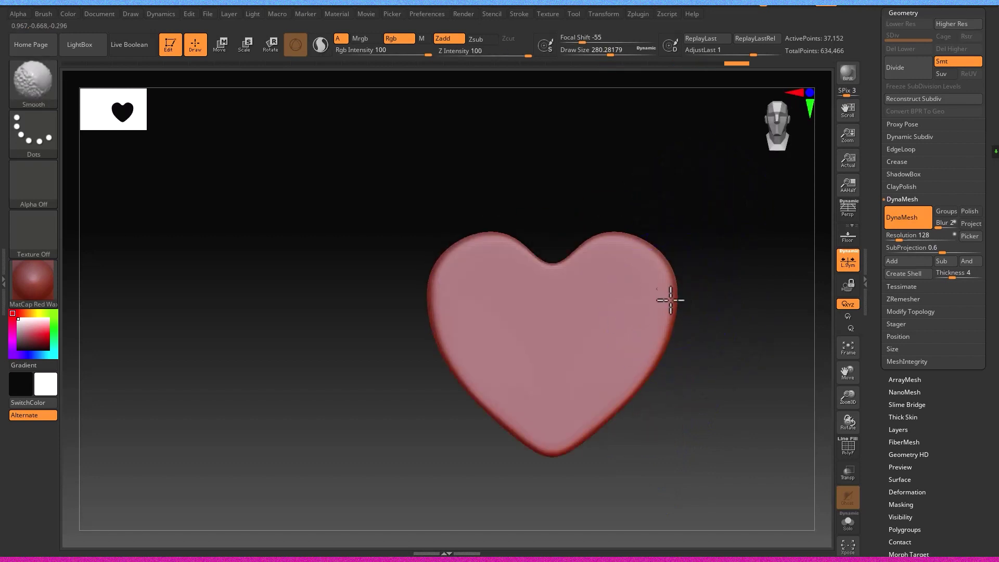
Lift the heart's lobes and adjust its lower outline with the Move brush at draw size about 445
{"action": "left_click", "coordinate": [225, 44]}
{"action": "key", "text": "b"}
{"action": "key", "text": "m"}
{"action": "key", "text": "v"}
{"action": "mouse_move", "coordinate": [582, 245]}
{"action": "right_mouse_down"}
{"action": "mouse_move", "coordinate": [620, 258]}
{"action": "mouse_move", "coordinate": [641, 202]}
{"action": "right_mouse_up"}
{"action": "key", "text": "bracketright"}
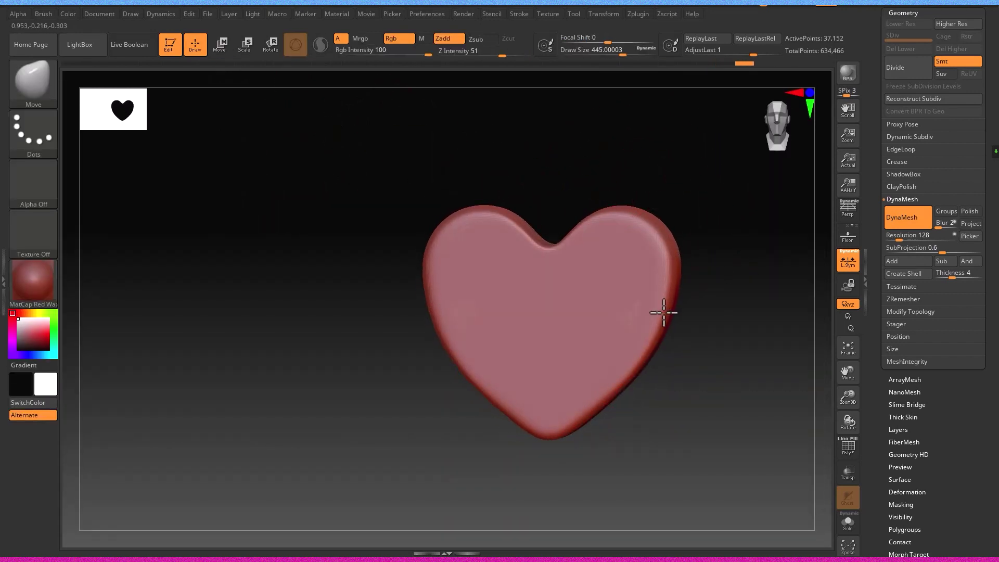
{"action": "mouse_move", "coordinate": [602, 403]}
{"action": "right_mouse_down"}
{"action": "mouse_move", "coordinate": [638, 373]}
{"action": "mouse_move", "coordinate": [633, 343]}
{"action": "right_mouse_up"}
Set the draw size to about 293, deepen the notch between the heart's lobes and smooth the outline
{"action": "key", "text": "s"}
{"action": "left_click_drag", "start_coordinate": [614, 239], "coordinate": [595, 236]}
{"action": "mouse_move", "coordinate": [590, 218]}
{"action": "right_mouse_down"}
{"action": "mouse_move", "coordinate": [577, 236]}
{"action": "mouse_move", "coordinate": [502, 189]}
{"action": "right_mouse_up"}
{"action": "right_click_drag", "start_coordinate": [660, 173], "coordinate": [653, 183], "text": "shift"}
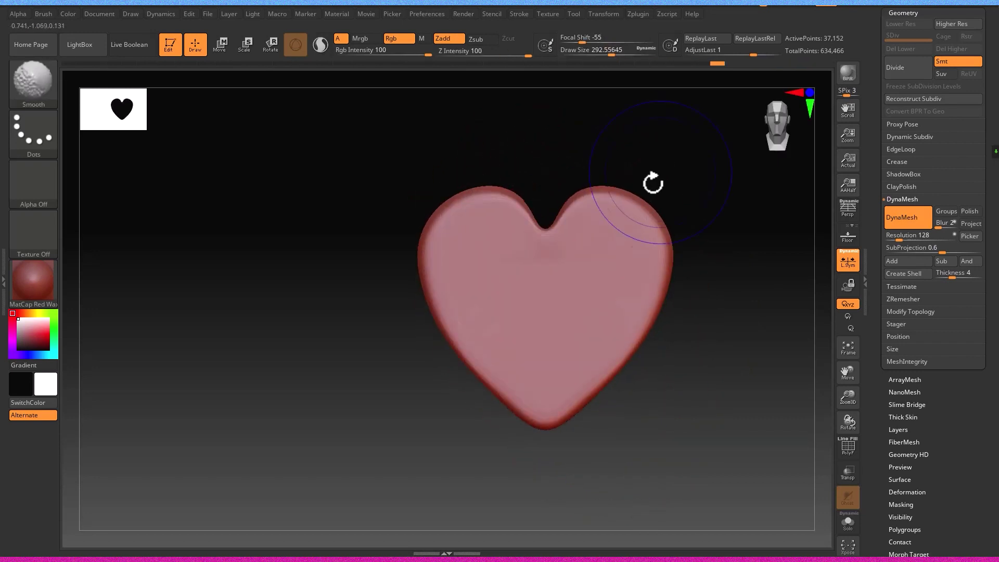
{"action": "mouse_move", "coordinate": [600, 433]}
{"action": "right_mouse_down", "text": "shift"}
{"action": "mouse_move", "coordinate": [586, 379]}
{"action": "mouse_move", "coordinate": [602, 424]}
{"action": "mouse_move", "coordinate": [546, 338]}
{"action": "mouse_move", "coordinate": [507, 415]}
{"action": "mouse_move", "coordinate": [791, 338]}
{"action": "right_mouse_up", "text": "shift"}
{"action": "key", "text": "s"}
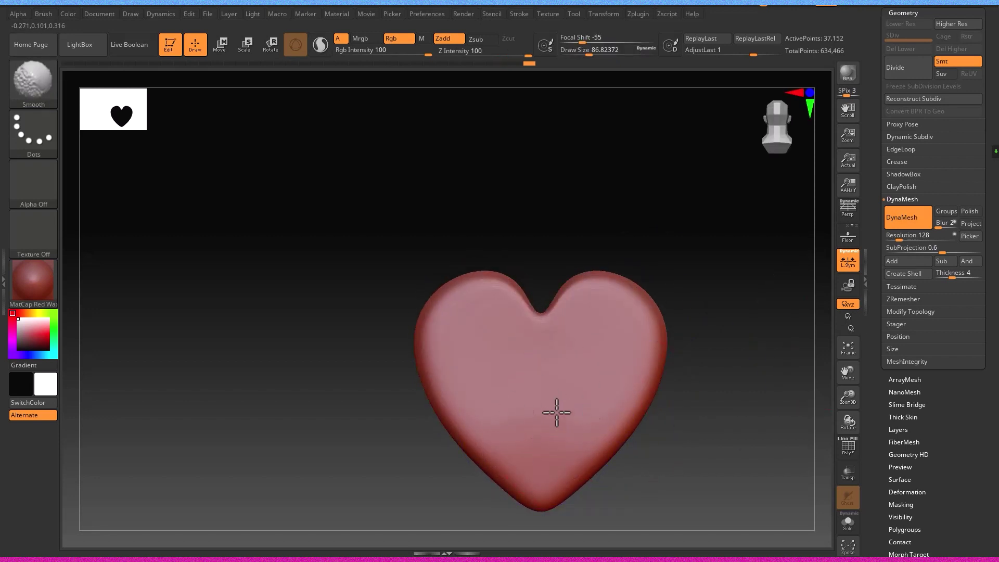
Make the base, cube, sphere and column subtools visible again
{"action": "left_click_drag", "start_coordinate": [974, 149], "coordinate": [974, 208]}
{"action": "left_click", "coordinate": [901, 60]}
{"action": "left_click", "coordinate": [977, 168]}
{"action": "left_click", "coordinate": [978, 118]}
{"action": "left_click", "coordinate": [977, 93]}
{"action": "left_click", "coordinate": [978, 68]}
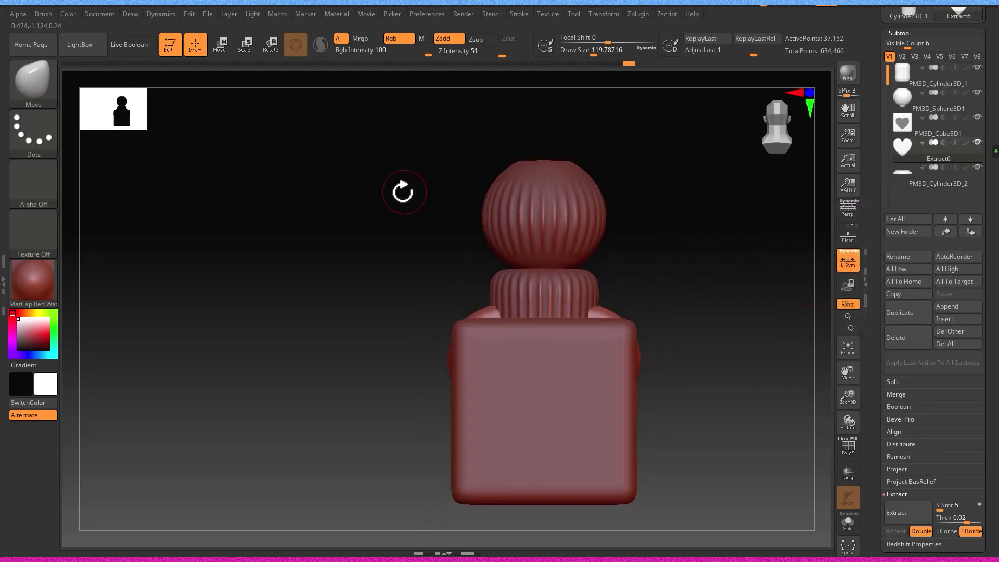
Hide the cube subtool and move the heart upward from the cube's position along the pillar
{"action": "left_click", "coordinate": [977, 119]}
{"action": "left_click", "coordinate": [220, 45]}
{"action": "left_click_drag", "start_coordinate": [544, 343], "coordinate": [543, 142]}
{"action": "left_click_drag", "start_coordinate": [593, 365], "coordinate": [597, 490], "text": "alt"}
{"action": "left_click_drag", "start_coordinate": [504, 291], "coordinate": [505, 222]}
{"action": "left_click_drag", "start_coordinate": [588, 291], "coordinate": [653, 327], "text": "alt"}
{"action": "left_click_drag", "start_coordinate": [653, 327], "coordinate": [671, 361], "text": "alt"}
{"action": "left_click_drag", "start_coordinate": [504, 225], "coordinate": [507, 387]}
{"action": "left_click_drag", "start_coordinate": [637, 390], "coordinate": [665, 366], "text": "alt"}
{"action": "right_click_drag", "start_coordinate": [664, 366], "coordinate": [671, 442], "text": "ctrl"}
Position the heart on top of the fluted sphere and fine-tune its height and depth from the front and side
{"action": "left_click_drag", "start_coordinate": [531, 331], "coordinate": [445, 363]}
{"action": "left_click_drag", "start_coordinate": [531, 272], "coordinate": [557, 87]}
{"action": "right_click_drag", "start_coordinate": [655, 229], "coordinate": [562, 357], "text": "alt"}
{"action": "right_click_drag", "start_coordinate": [598, 385], "coordinate": [443, 462], "text": "shift"}
{"action": "left_click_drag", "start_coordinate": [435, 245], "coordinate": [436, 212]}
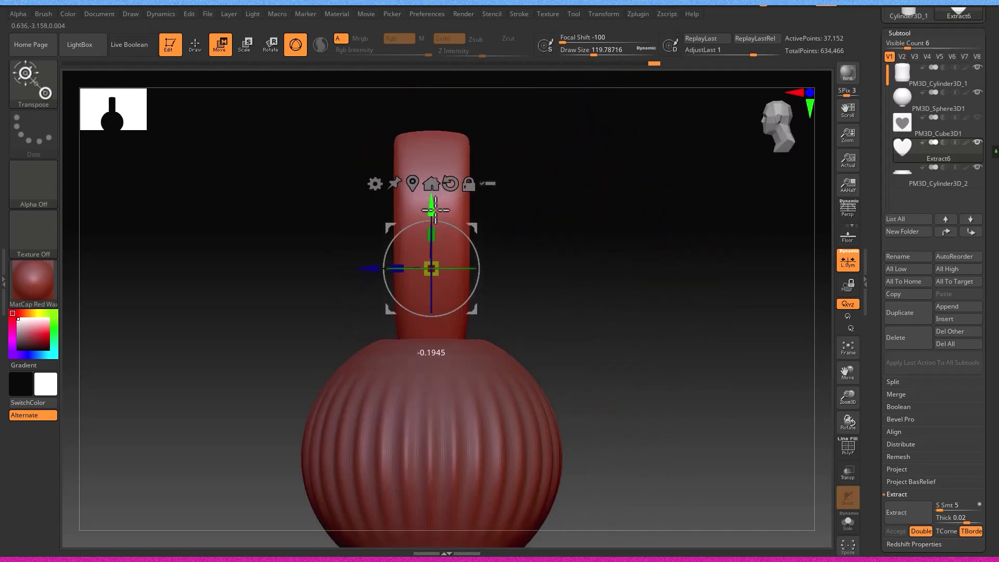
{"action": "right_click_drag", "start_coordinate": [437, 281], "coordinate": [561, 292]}
{"action": "mouse_move", "coordinate": [450, 208]}
{"action": "left_mouse_down"}
{"action": "mouse_move", "coordinate": [463, 186]}
{"action": "mouse_move", "coordinate": [463, 200]}
{"action": "left_mouse_up"}
{"action": "right_click_drag", "start_coordinate": [530, 338], "coordinate": [406, 406], "text": "shift"}
{"action": "left_click_drag", "start_coordinate": [437, 180], "coordinate": [437, 189]}
{"action": "left_click_drag", "start_coordinate": [445, 241], "coordinate": [464, 245]}
{"action": "mouse_move", "coordinate": [384, 364]}
{"action": "right_mouse_down", "text": "shift"}
{"action": "mouse_move", "coordinate": [499, 401]}
{"action": "mouse_move", "coordinate": [428, 479]}
{"action": "mouse_move", "coordinate": [344, 323]}
{"action": "right_mouse_up", "text": "shift"}
Smooth the notch between the heart's lobes with the Smooth brush
{"action": "left_click", "coordinate": [195, 46]}
{"action": "mouse_move", "coordinate": [296, 260]}
{"action": "right_mouse_down", "text": "ctrl"}
{"action": "mouse_move", "coordinate": [307, 351]}
{"action": "mouse_move", "coordinate": [284, 323]}
{"action": "right_mouse_up", "text": "ctrl"}
{"action": "right_click_drag", "start_coordinate": [284, 323], "coordinate": [281, 304], "text": "alt"}
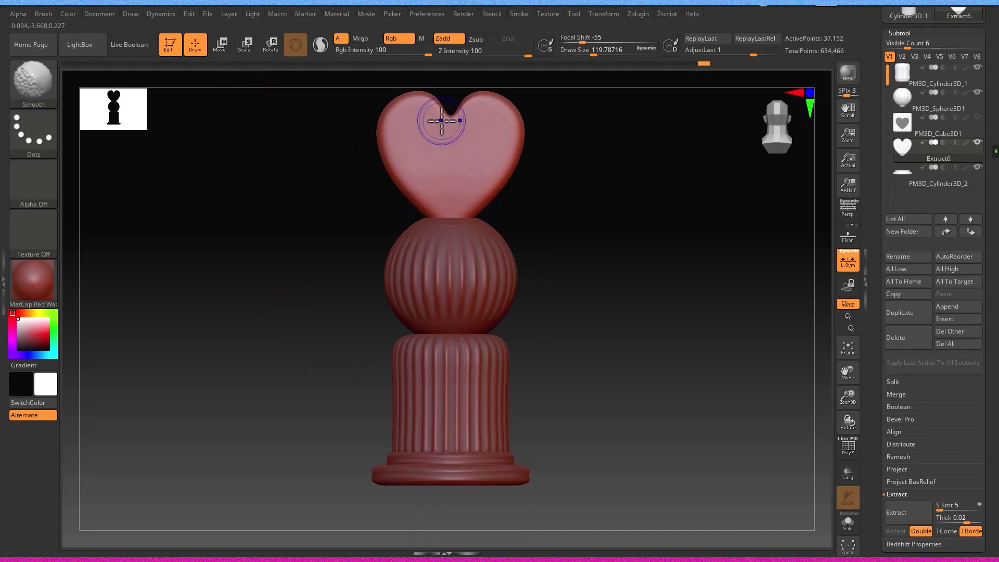
{"action": "right_click_drag", "start_coordinate": [435, 204], "coordinate": [333, 200]}
{"action": "left_click", "coordinate": [219, 46]}
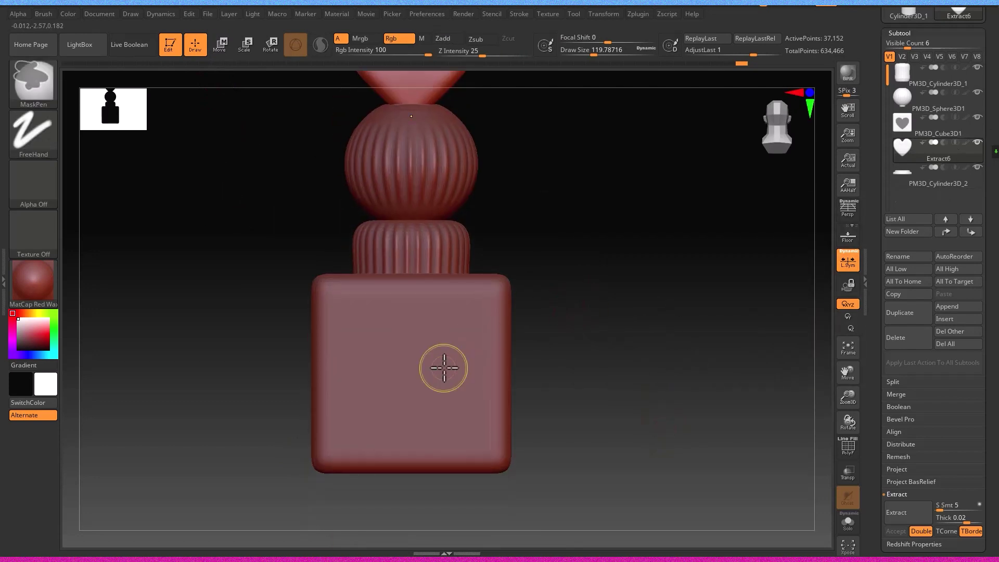
Select the cube, switch its symmetry from X to Y and try freehand C-shaped mask strokes on its face
{"action": "left_click", "coordinate": [443, 368], "text": "alt"}
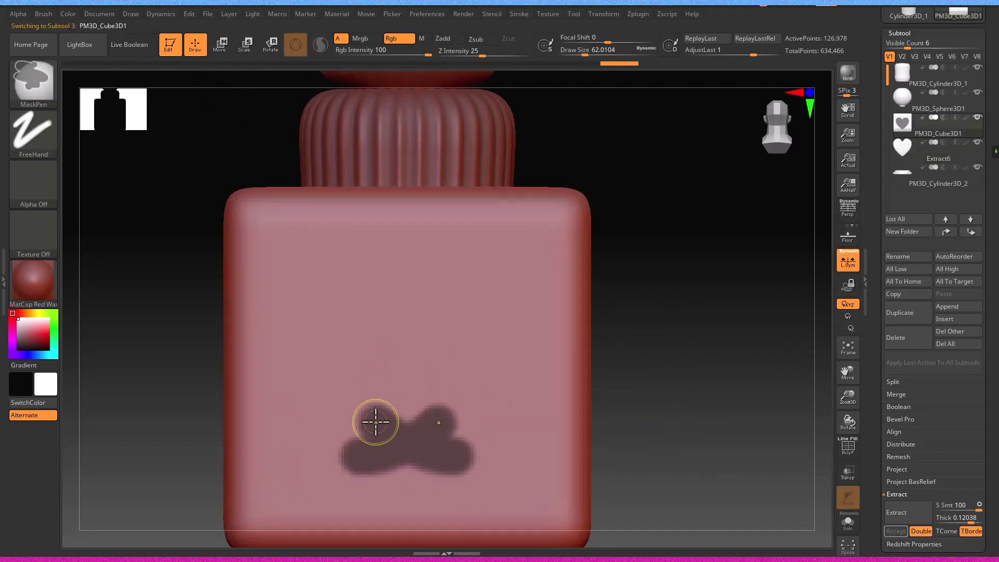
{"action": "left_click", "coordinate": [603, 14]}
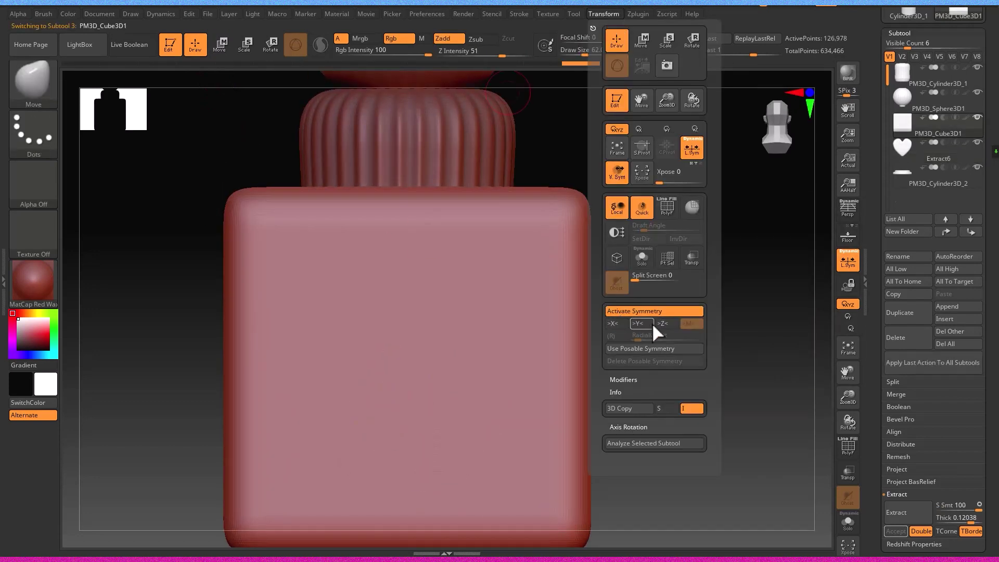
{"action": "left_click_drag", "start_coordinate": [424, 471], "coordinate": [385, 402], "text": "ctrl"}
{"action": "key", "text": "ctrl+z"}
{"action": "left_click_drag", "start_coordinate": [468, 293], "coordinate": [394, 392], "text": "ctrl"}
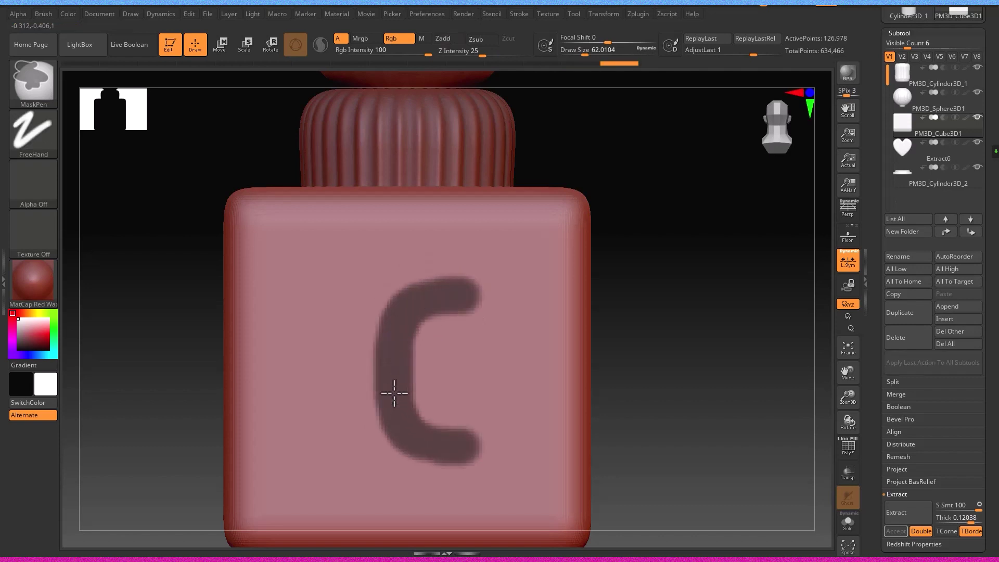
{"action": "left_click_drag", "start_coordinate": [453, 455], "coordinate": [356, 389], "text": "ctrl"}
{"action": "key", "text": "ctrl+z"}
{"action": "key", "text": "ctrl+z"}
Enlarge the mask brush to a draw size of about 344 and stamp a circular mask on the cube's face
{"action": "key", "text": "s"}
{"action": "left_click_drag", "start_coordinate": [369, 348], "coordinate": [387, 359]}
{"action": "left_click", "coordinate": [403, 374], "text": "ctrl"}
{"action": "key", "text": "ctrl+z"}
{"action": "key", "text": "s"}
{"action": "left_click", "coordinate": [419, 378]}
{"action": "left_click", "coordinate": [410, 367], "text": "ctrl"}
{"action": "key", "text": "s"}
{"action": "left_click", "coordinate": [424, 363]}
{"action": "left_click", "coordinate": [412, 368], "text": "ctrl"}
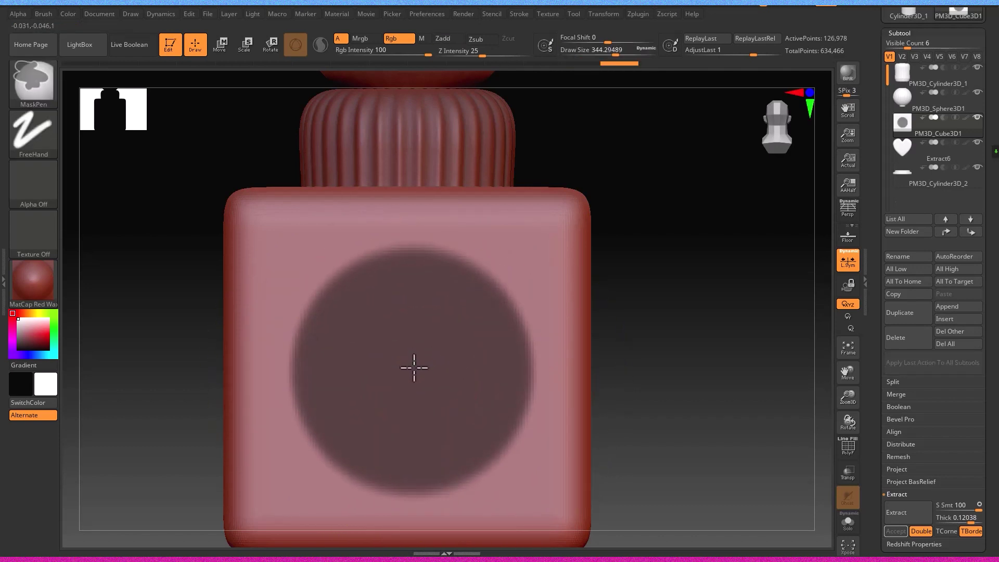
Erase the right side of the circular mask with a resized brush to leave a crescent moon
{"action": "left_click", "coordinate": [536, 388], "text": "ctrl+alt"}
{"action": "key", "text": "s"}
{"action": "left_click", "coordinate": [531, 386]}
{"action": "left_click_drag", "start_coordinate": [536, 400], "coordinate": [479, 382], "text": "ctrl+alt"}
{"action": "left_click", "coordinate": [515, 375], "text": "ctrl"}
{"action": "key", "text": "ctrl+z"}
{"action": "key", "text": "s"}
{"action": "left_click", "coordinate": [474, 378]}
Extract the crescent mask with smoothness 59 and thickness 0.12038, and accept it as a new subtool
{"action": "scroll", "coordinate": [566, 391], "scroll_direction": "down", "scroll_amount": 3}
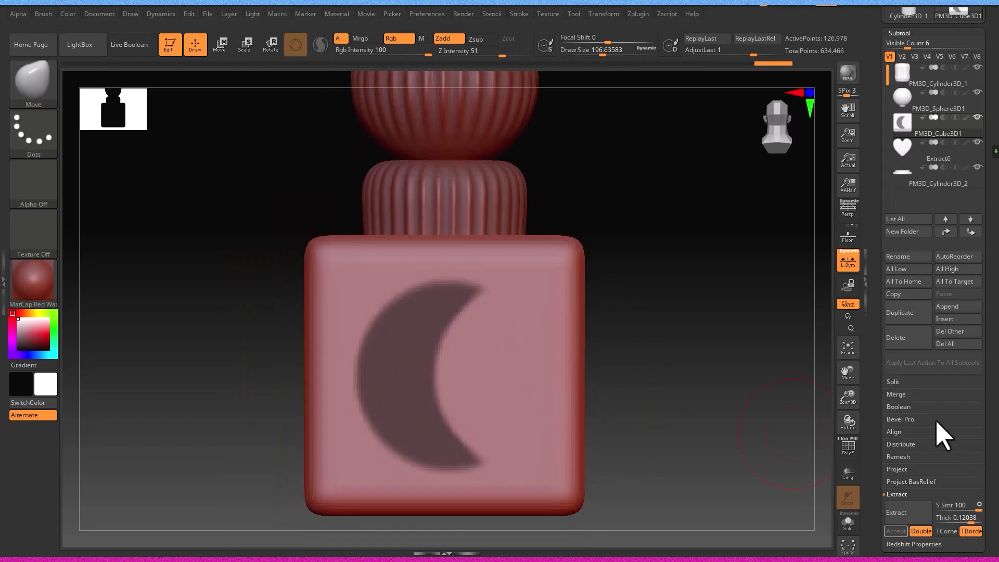
{"action": "scroll", "coordinate": [959, 449], "scroll_direction": "down", "scroll_amount": 2}
{"action": "left_click", "coordinate": [914, 414]}
{"action": "left_click", "coordinate": [970, 403]}
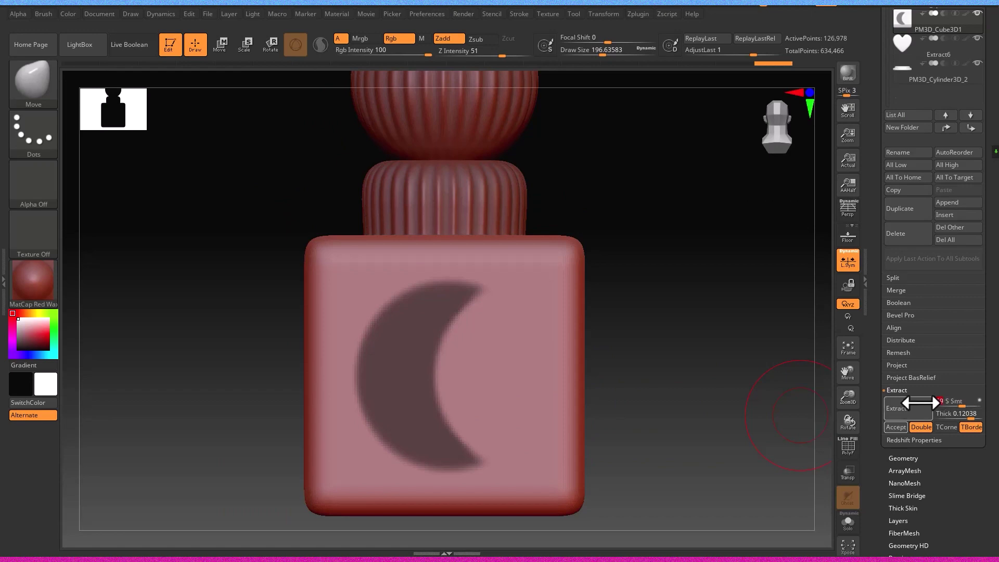
{"action": "left_click_drag", "start_coordinate": [921, 402], "coordinate": [975, 404]}
{"action": "left_click", "coordinate": [913, 407]}
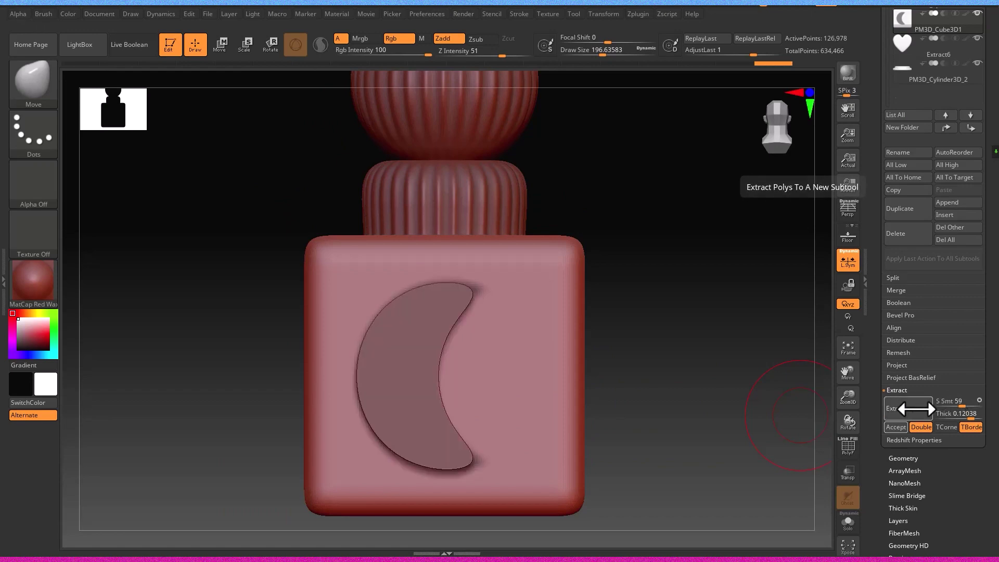
{"action": "left_click", "coordinate": [893, 427]}
{"action": "scroll", "coordinate": [906, 418], "scroll_direction": "down", "scroll_amount": 3}
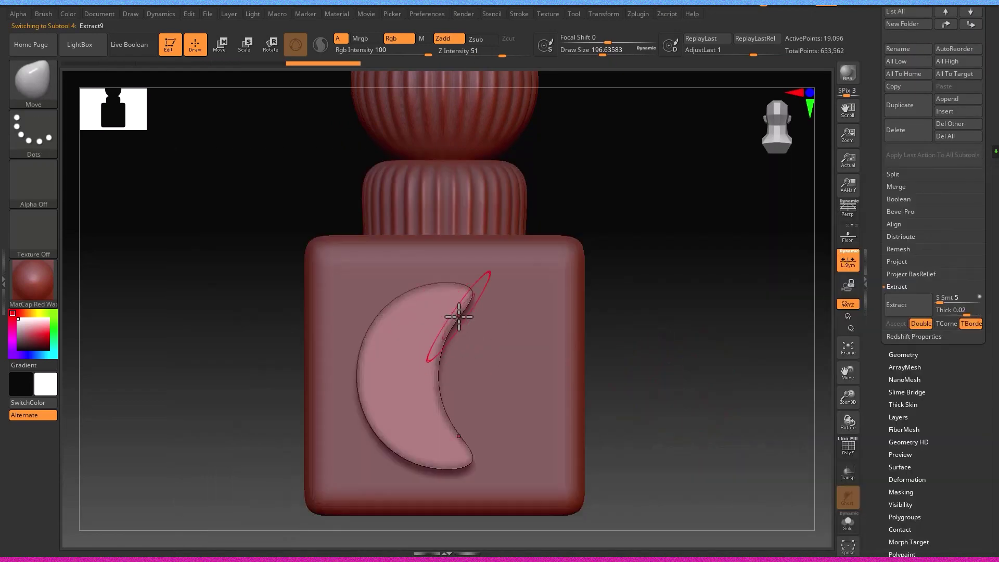
Hide the cube subtool and reselect the extracted crescent so its pieces around the column can be seen
{"action": "key", "text": "bracketright"}
{"action": "mouse_move", "coordinate": [491, 296]}
{"action": "right_mouse_down"}
{"action": "mouse_move", "coordinate": [466, 299]}
{"action": "mouse_move", "coordinate": [488, 329]}
{"action": "right_mouse_up"}
{"action": "left_click", "coordinate": [603, 13]}
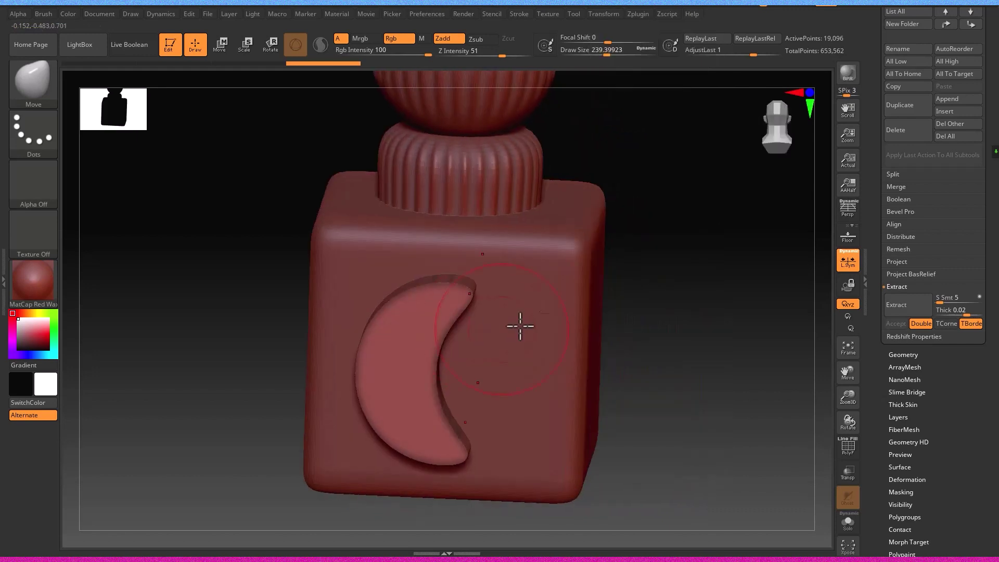
{"action": "left_click", "coordinate": [562, 314], "text": "alt"}
{"action": "scroll", "coordinate": [947, 204], "scroll_direction": "up", "scroll_amount": 7}
{"action": "left_click", "coordinate": [464, 303], "text": "alt"}
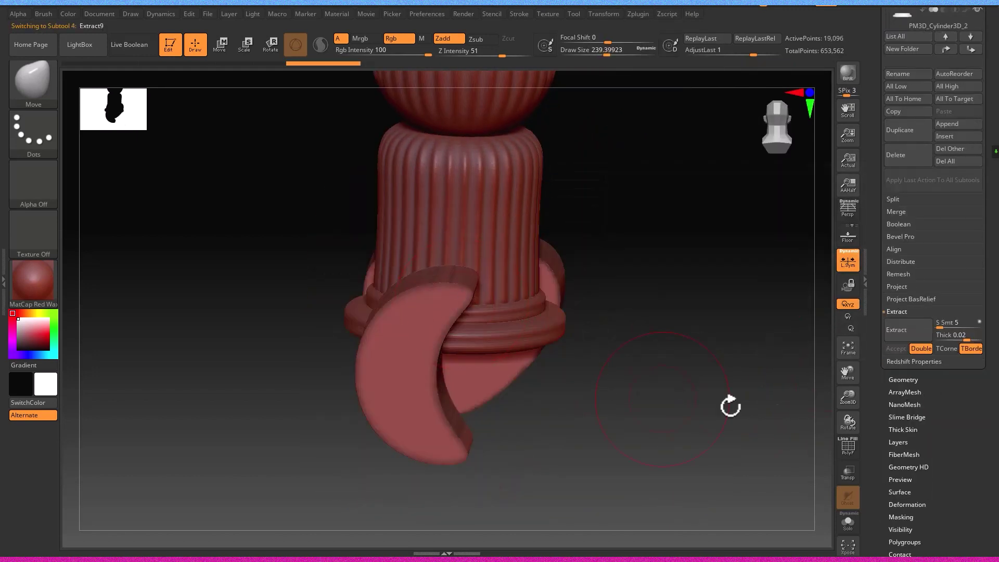
Try to isolate a single crescent by hiding the duplicate crescent pieces around the column
{"action": "mouse_move", "coordinate": [633, 329]}
{"action": "right_mouse_down"}
{"action": "mouse_move", "coordinate": [618, 417]}
{"action": "mouse_move", "coordinate": [461, 466]}
{"action": "mouse_move", "coordinate": [666, 475]}
{"action": "mouse_move", "coordinate": [541, 383]}
{"action": "mouse_move", "coordinate": [350, 367]}
{"action": "mouse_move", "coordinate": [535, 390]}
{"action": "right_mouse_up"}
{"action": "key", "text": "ctrl"}
{"action": "left_click", "coordinate": [398, 360], "text": "ctrl+shift"}
{"action": "left_click", "coordinate": [397, 362], "text": "ctrl+shift"}
{"action": "left_click", "coordinate": [199, 368], "text": "ctrl+shift"}
{"action": "key", "text": "s"}
{"action": "left_click_drag", "start_coordinate": [199, 368], "coordinate": [187, 370]}
{"action": "left_click", "coordinate": [187, 366], "text": "ctrl+shift"}
{"action": "left_click", "coordinate": [188, 367], "text": "ctrl+shift"}
{"action": "left_click", "coordinate": [387, 378], "text": "ctrl+shift"}
{"action": "mouse_move", "coordinate": [388, 380]}
{"action": "right_mouse_down"}
{"action": "mouse_move", "coordinate": [365, 371]}
{"action": "mouse_move", "coordinate": [581, 395]}
{"action": "mouse_move", "coordinate": [616, 408]}
{"action": "right_mouse_up"}
{"action": "left_click", "coordinate": [570, 396], "text": "ctrl+shift"}
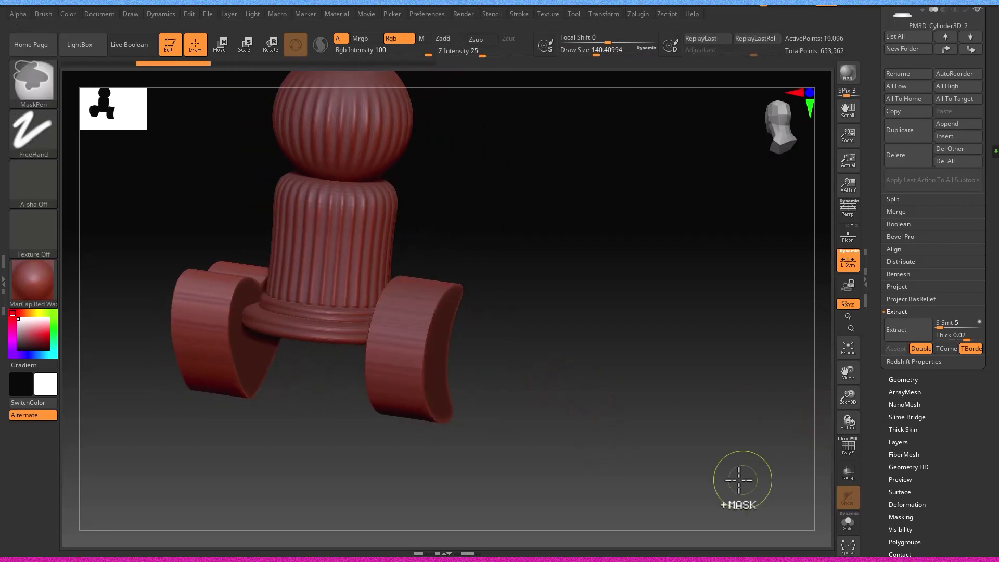
Delete the crescent subtool that contains the duplicate pieces and confirm the deletion
{"action": "scroll", "coordinate": [895, 193], "scroll_direction": "up", "scroll_amount": 7}
{"action": "left_click", "coordinate": [895, 333]}
{"action": "left_click", "coordinate": [825, 350]}
Erase the unwanted crescent masks from the cube's other sides, then extract the remaining crescent as a new subtool
{"action": "mouse_move", "coordinate": [781, 291]}
{"action": "right_mouse_down", "text": "shift"}
{"action": "mouse_move", "coordinate": [773, 281]}
{"action": "mouse_move", "coordinate": [515, 341]}
{"action": "mouse_move", "coordinate": [442, 374]}
{"action": "right_mouse_up", "text": "shift"}
{"action": "mouse_move", "coordinate": [291, 398]}
{"action": "left_mouse_down", "text": "ctrl+alt"}
{"action": "mouse_move", "coordinate": [321, 428]}
{"action": "mouse_move", "coordinate": [212, 355]}
{"action": "left_mouse_up", "text": "ctrl+alt"}
{"action": "mouse_move", "coordinate": [213, 359]}
{"action": "right_mouse_down"}
{"action": "mouse_move", "coordinate": [231, 411]}
{"action": "mouse_move", "coordinate": [762, 377]}
{"action": "right_mouse_up"}
{"action": "left_click", "coordinate": [892, 508]}
{"action": "left_click", "coordinate": [895, 526]}
Switch to the Move brush, clear the mask and apply the Unify deformation to the new crescent
{"action": "key", "text": "b"}
{"action": "key", "text": "m"}
{"action": "key", "text": "v"}
{"action": "left_click_drag", "start_coordinate": [597, 375], "coordinate": [593, 335], "text": "ctrl"}
{"action": "left_click_drag", "start_coordinate": [920, 541], "coordinate": [920, 387]}
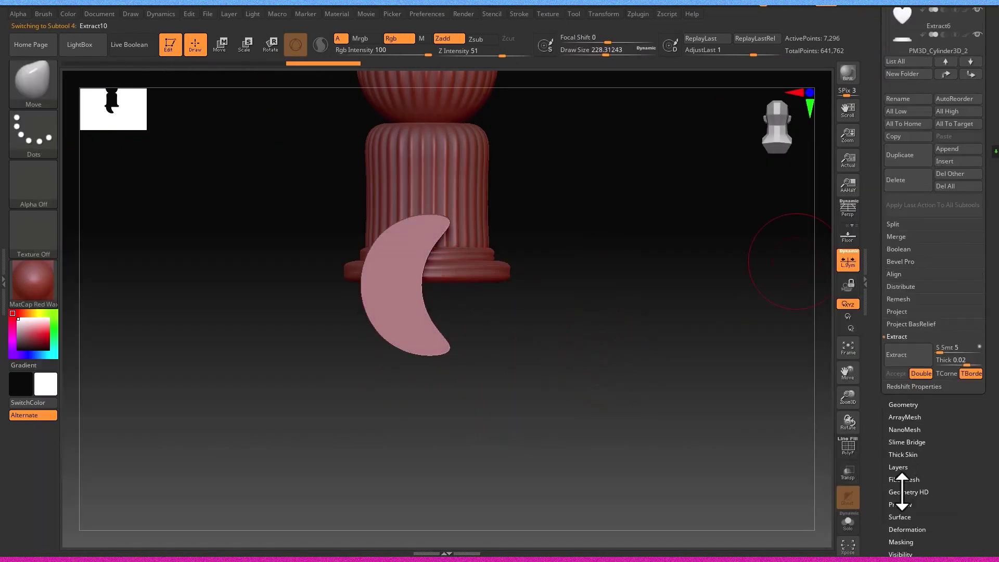
{"action": "left_click_drag", "start_coordinate": [901, 491], "coordinate": [905, 318]}
{"action": "left_click", "coordinate": [907, 357]}
{"action": "left_click", "coordinate": [927, 104]}
Change the crescent's symmetry setting, test it with a Move stroke and undo that stroke
{"action": "right_click_drag", "start_coordinate": [500, 265], "coordinate": [567, 273]}
{"action": "right_click_drag", "start_coordinate": [520, 230], "coordinate": [627, 333], "text": "alt"}
{"action": "left_click", "coordinate": [498, 415], "text": "ctrl+shift"}
{"action": "left_click", "coordinate": [583, 385], "text": "ctrl+shift"}
{"action": "right_click_drag", "start_coordinate": [588, 364], "coordinate": [545, 305]}
{"action": "left_click", "coordinate": [601, 16]}
{"action": "left_click", "coordinate": [611, 312]}
{"action": "left_click_drag", "start_coordinate": [558, 300], "coordinate": [575, 294]}
{"action": "mouse_move", "coordinate": [582, 302]}
{"action": "right_mouse_down"}
{"action": "mouse_move", "coordinate": [582, 290]}
{"action": "mouse_move", "coordinate": [619, 332]}
{"action": "right_mouse_up"}
{"action": "key", "text": "ctrl+z"}
Hide every subtool except the crescent
{"action": "scroll", "coordinate": [984, 48], "scroll_direction": "up", "scroll_amount": 3}
{"action": "left_click_drag", "start_coordinate": [983, 48], "coordinate": [984, 104]}
{"action": "left_click", "coordinate": [899, 117]}
{"action": "left_click_drag", "start_coordinate": [934, 191], "coordinate": [934, 297]}
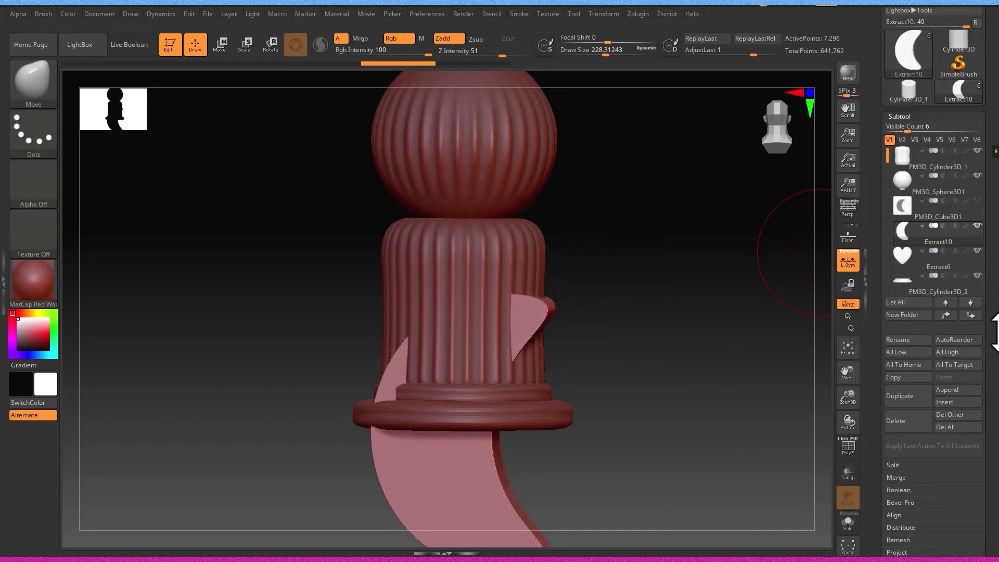
{"action": "left_click_drag", "start_coordinate": [983, 151], "coordinate": [984, 194]}
{"action": "left_click", "coordinate": [977, 270]}
Reshape the crescent's tips and inner curve with the Move brush at a draw size of about 228
{"action": "right_click_drag", "start_coordinate": [546, 312], "coordinate": [558, 432], "text": "ctrl"}
{"action": "right_click_drag", "start_coordinate": [558, 432], "coordinate": [568, 308], "text": "alt"}
{"action": "left_click_drag", "start_coordinate": [567, 308], "coordinate": [685, 245]}
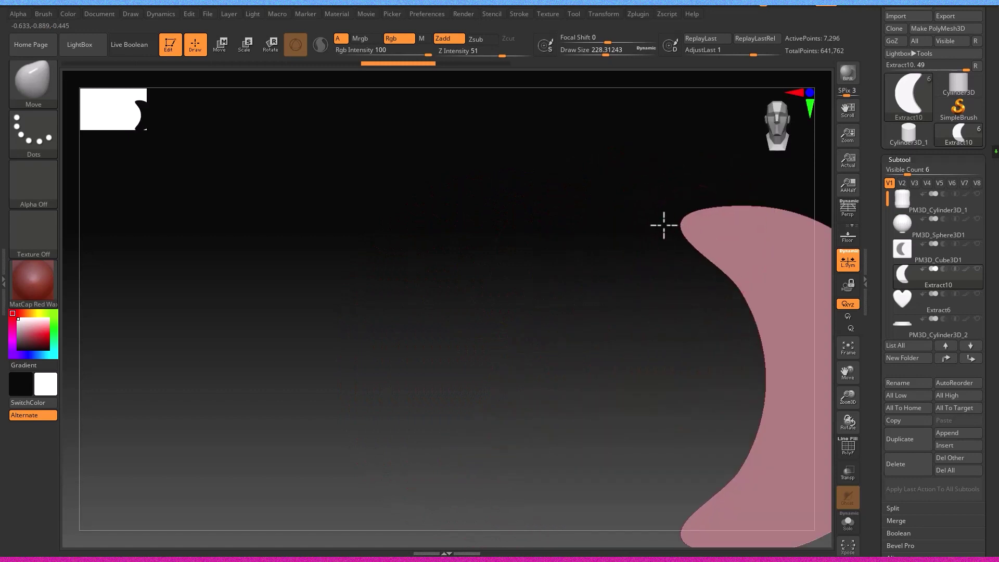
{"action": "left_click_drag", "start_coordinate": [751, 302], "coordinate": [696, 252]}
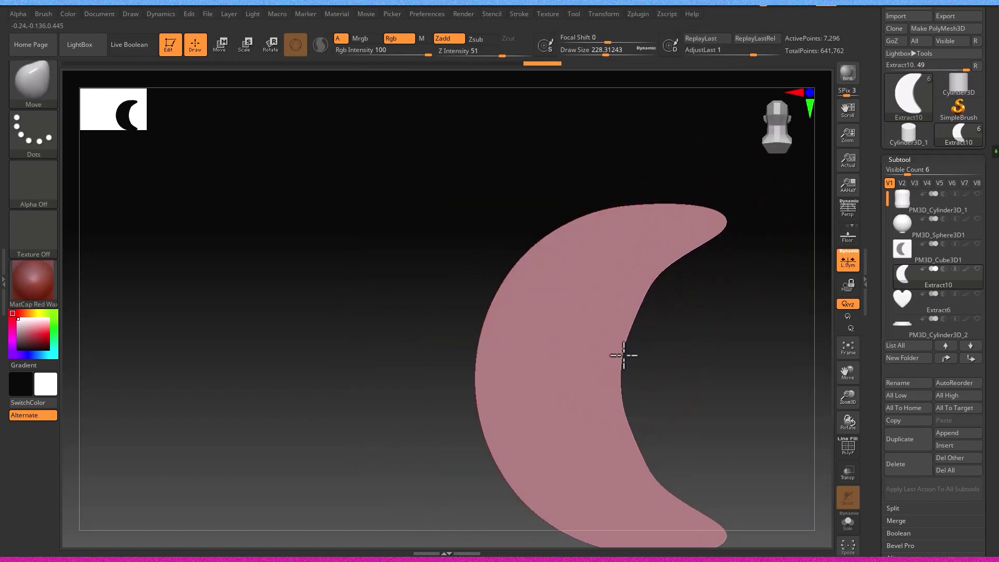
Try smoothing the crescent's edges and tips, and undo the strokes
{"action": "mouse_move", "coordinate": [708, 375]}
{"action": "left_mouse_down", "text": "shift"}
{"action": "mouse_move", "coordinate": [642, 290]}
{"action": "mouse_move", "coordinate": [692, 282]}
{"action": "mouse_move", "coordinate": [644, 314]}
{"action": "mouse_move", "coordinate": [770, 395]}
{"action": "left_mouse_up", "text": "shift"}
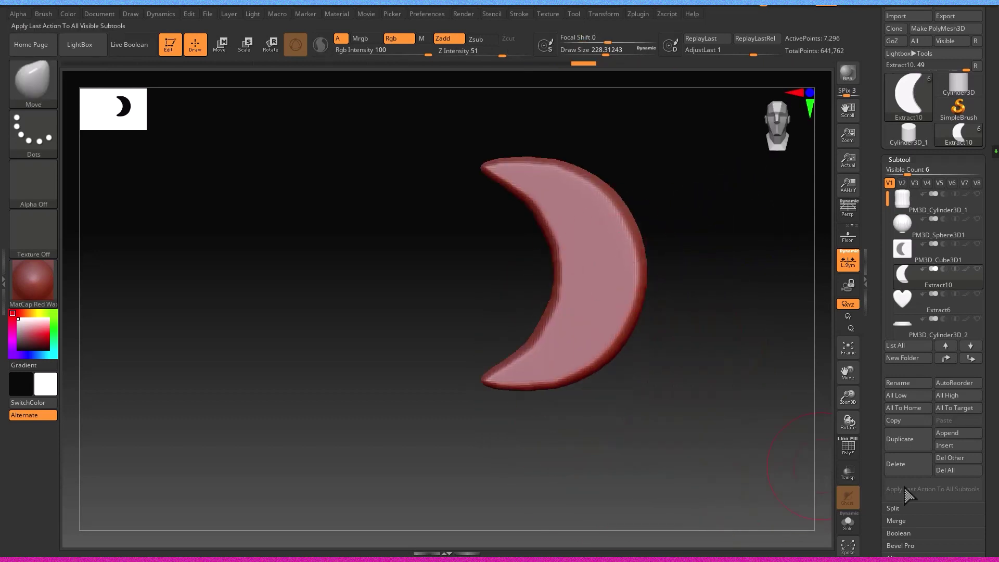
{"action": "left_click_drag", "start_coordinate": [907, 495], "coordinate": [913, 237]}
{"action": "key", "text": "ctrl+z"}
{"action": "key", "text": "ctrl+z"}
{"action": "key", "text": "ctrl+z"}
{"action": "key", "text": "ctrl+z"}
{"action": "key", "text": "ctrl+z"}
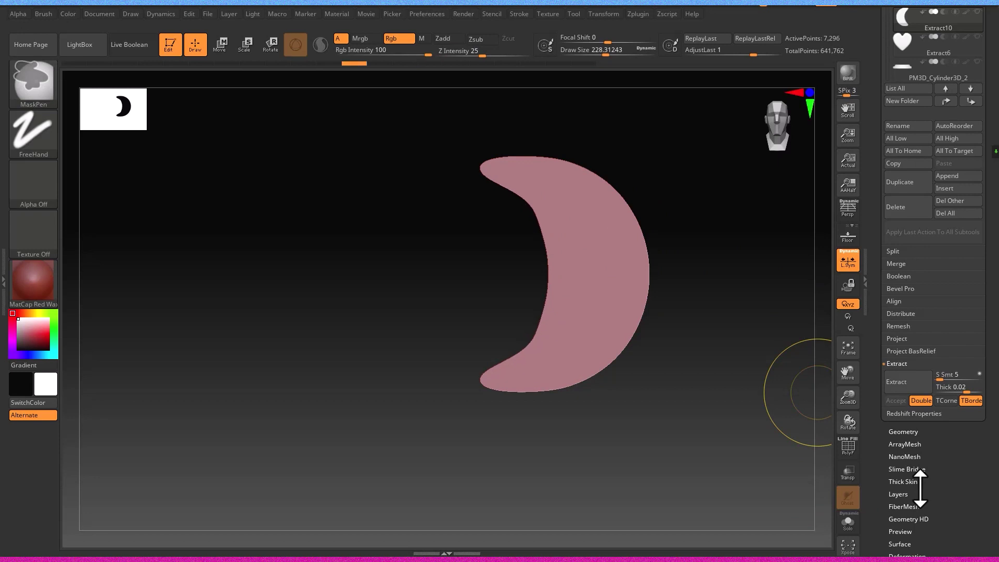
{"action": "key", "text": "ctrl+z"}
Undo one more crescent edit and apply DynaMesh to the crescent at resolution 128
{"action": "left_click_drag", "start_coordinate": [963, 542], "coordinate": [912, 226]}
{"action": "left_click", "coordinate": [910, 224]}
{"action": "left_click", "coordinate": [907, 229]}
{"action": "key", "text": "ctrl+z"}
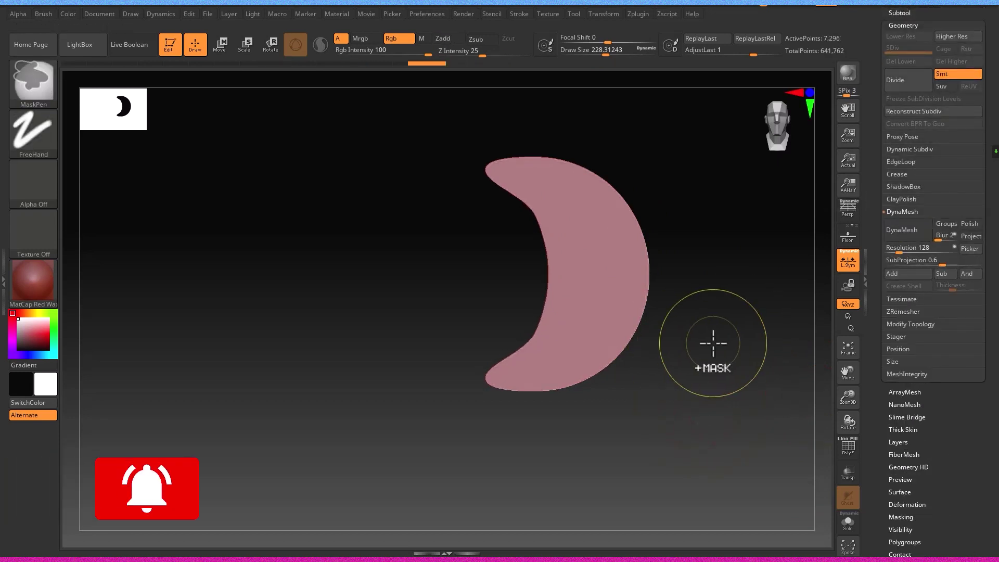
{"action": "left_click", "coordinate": [921, 231]}
Smooth the crescent's outer edge, inner curve and tips with the Smooth brush to round them
{"action": "key", "text": "shift"}
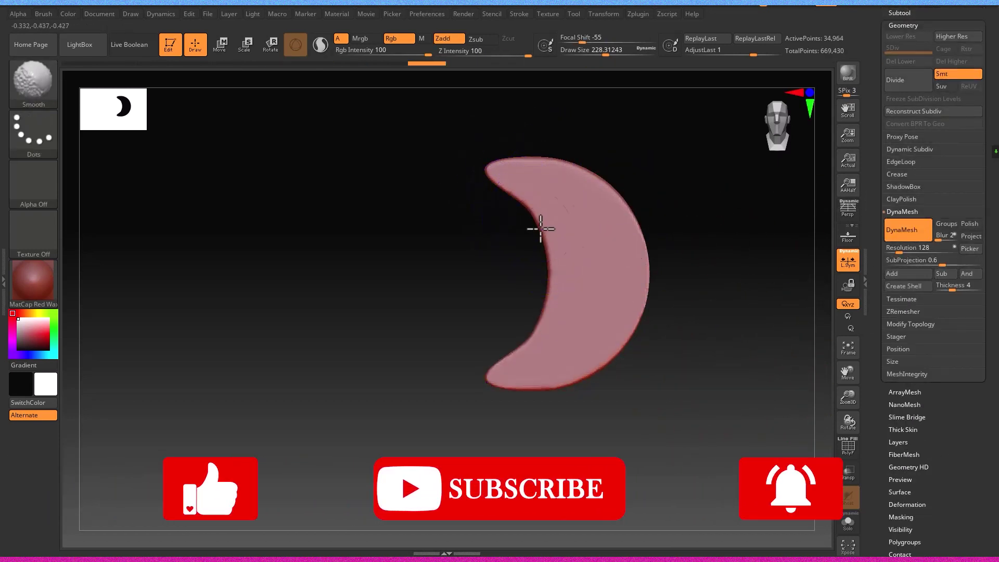
{"action": "left_click_drag", "start_coordinate": [537, 221], "coordinate": [692, 259]}
{"action": "left_click_drag", "start_coordinate": [650, 198], "coordinate": [628, 382], "text": "shift"}
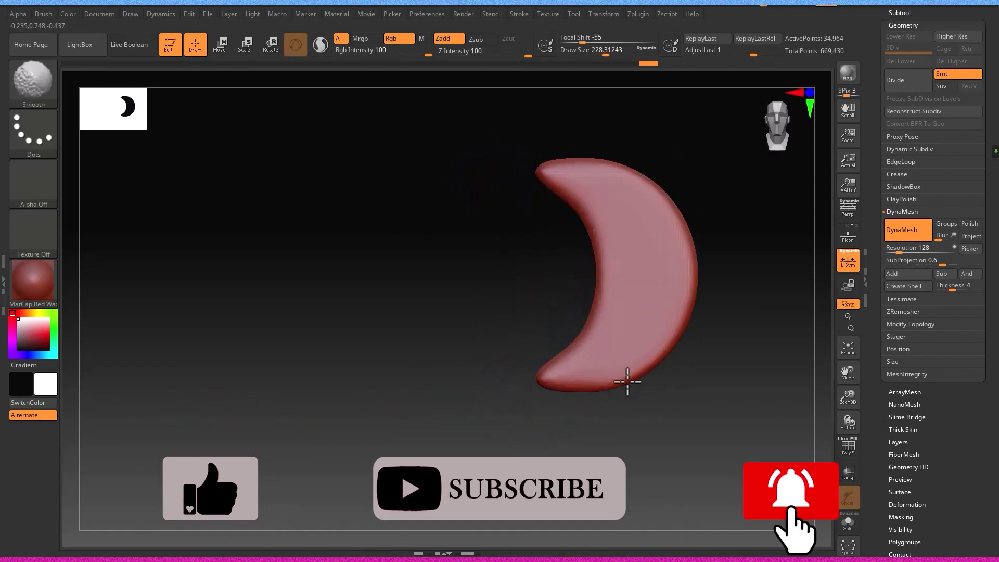
{"action": "left_click_drag", "start_coordinate": [548, 366], "coordinate": [586, 267]}
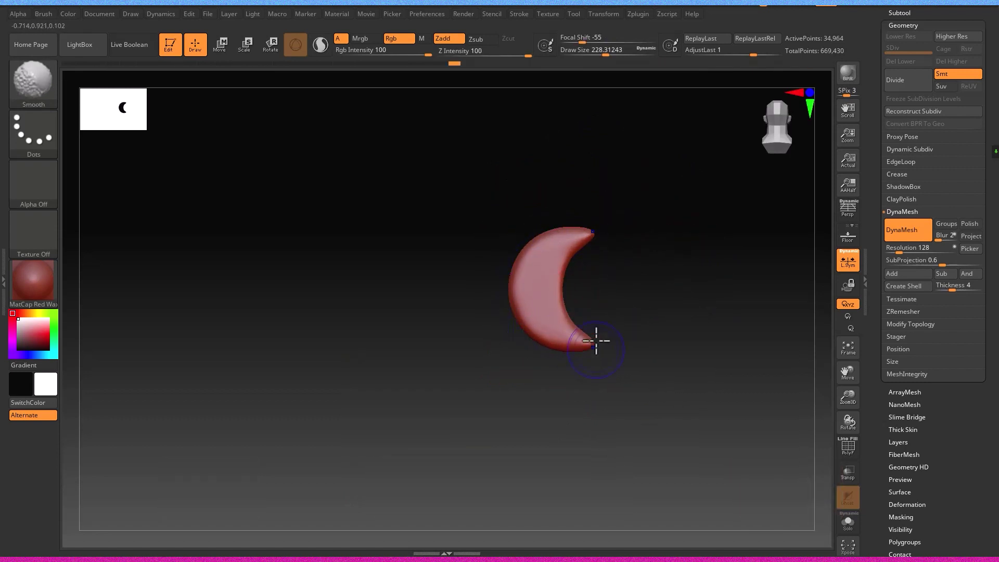
Show all subtools again and move the crescent up to the top of the ribbed sphere
{"action": "left_click_drag", "start_coordinate": [947, 217], "coordinate": [947, 321]}
{"action": "left_click", "coordinate": [921, 118]}
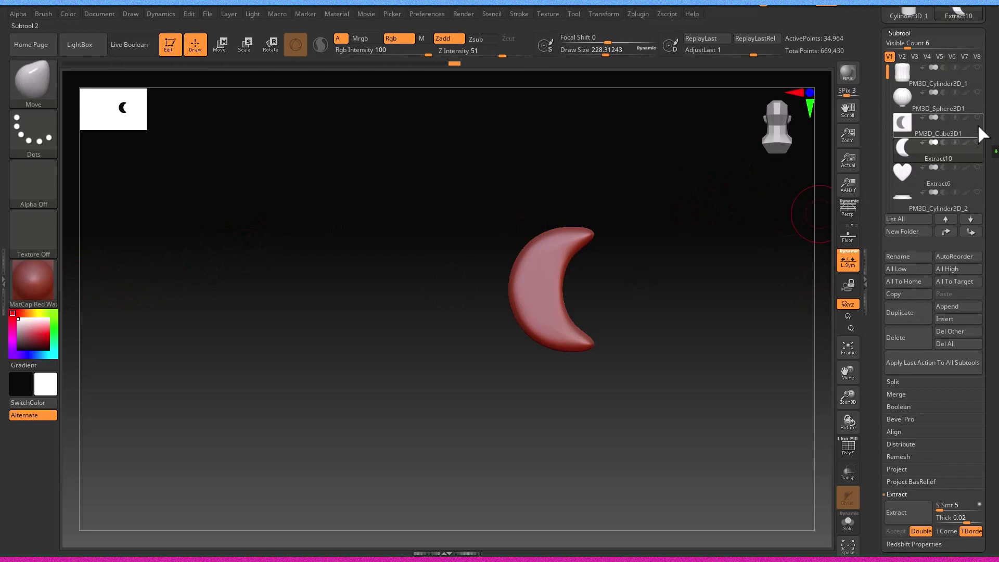
{"action": "left_click", "coordinate": [977, 142]}
{"action": "left_click_drag", "start_coordinate": [707, 263], "coordinate": [707, 344], "text": "alt"}
{"action": "left_click", "coordinate": [219, 45]}
{"action": "left_click_drag", "start_coordinate": [547, 309], "coordinate": [581, 132]}
{"action": "left_click_drag", "start_coordinate": [692, 315], "coordinate": [675, 272], "text": "alt"}
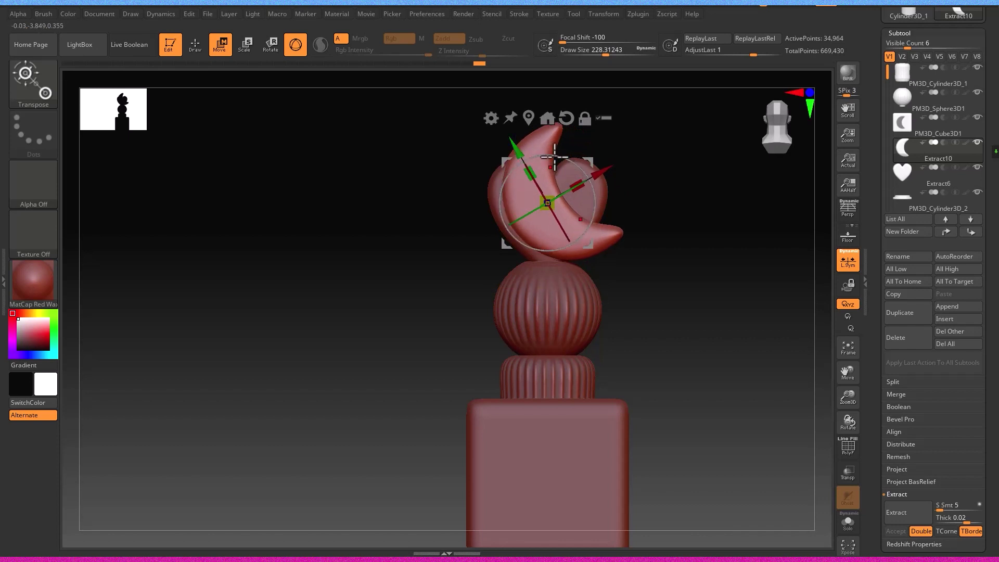
Try nudging the tilted crescent into place over the sphere, and undo the adjustments
{"action": "key", "text": "ctrl"}
{"action": "left_click_drag", "start_coordinate": [550, 160], "coordinate": [550, 149]}
{"action": "left_click_drag", "start_coordinate": [692, 234], "coordinate": [653, 234]}
{"action": "left_click_drag", "start_coordinate": [476, 208], "coordinate": [489, 209]}
{"action": "left_click_drag", "start_coordinate": [653, 234], "coordinate": [692, 235], "text": "shift"}
{"action": "left_click_drag", "start_coordinate": [548, 155], "coordinate": [549, 161]}
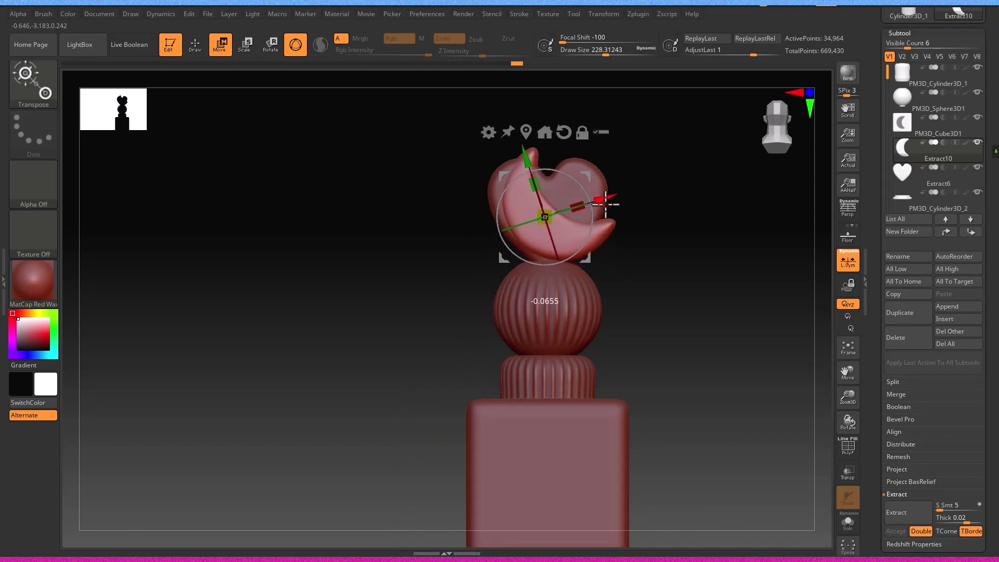
{"action": "left_click_drag", "start_coordinate": [607, 204], "coordinate": [610, 204]}
{"action": "left_click_drag", "start_coordinate": [676, 260], "coordinate": [645, 260]}
{"action": "key", "text": "ctrl+z"}
{"action": "key", "text": "ctrl+z"}
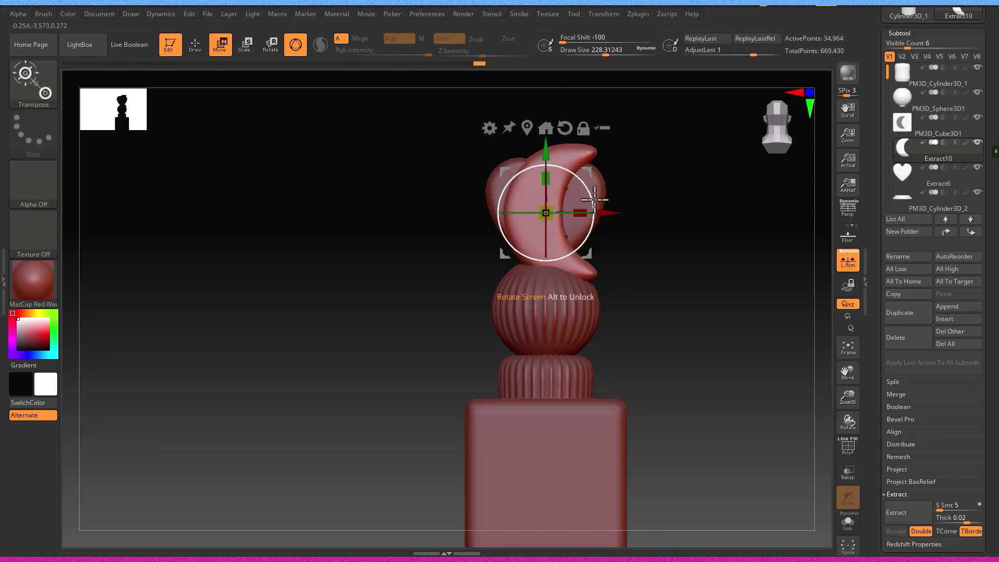
Nudge the upright crescent into place above the sphere and hide the heart subtool
{"action": "left_click_drag", "start_coordinate": [553, 212], "coordinate": [541, 221]}
{"action": "left_click_drag", "start_coordinate": [692, 227], "coordinate": [643, 231]}
{"action": "key", "text": "q"}
{"action": "mouse_move", "coordinate": [321, 325]}
{"action": "left_mouse_down", "text": "alt"}
{"action": "mouse_move", "coordinate": [321, 292]}
{"action": "mouse_move", "coordinate": [396, 244]}
{"action": "left_mouse_up", "text": "alt"}
{"action": "mouse_move", "coordinate": [395, 244]}
{"action": "left_mouse_down", "text": "alt"}
{"action": "mouse_move", "coordinate": [415, 268]}
{"action": "mouse_move", "coordinate": [422, 253]}
{"action": "left_mouse_up", "text": "alt"}
{"action": "left_click_drag", "start_coordinate": [620, 267], "coordinate": [549, 256]}
Adjust the crescent's symmetry axes and reshape it with the Move brush at a draw size of about 460
{"action": "left_click", "coordinate": [604, 14]}
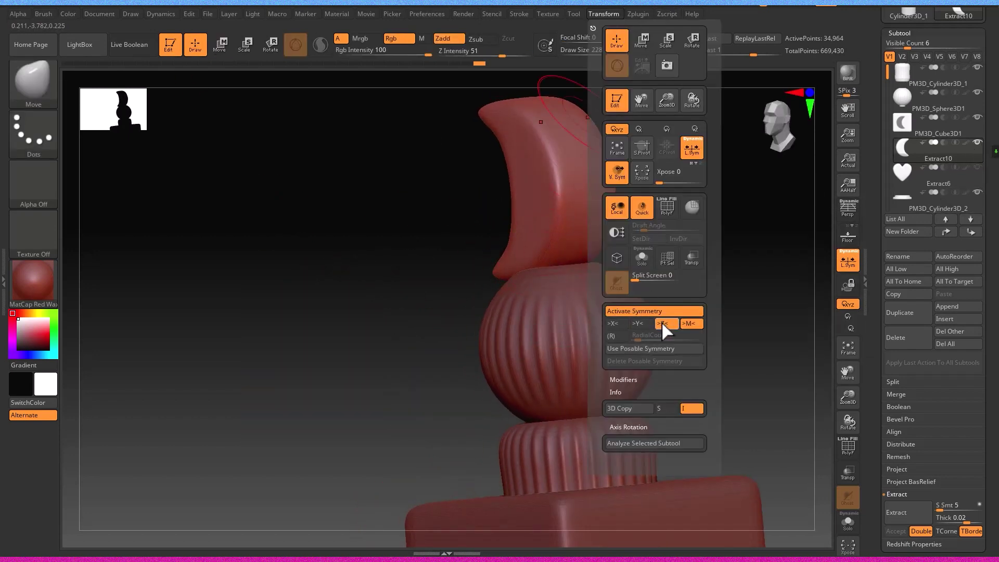
{"action": "left_click_drag", "start_coordinate": [616, 262], "coordinate": [618, 301]}
{"action": "left_click", "coordinate": [611, 15]}
{"action": "left_click", "coordinate": [642, 317]}
{"action": "left_click_drag", "start_coordinate": [572, 260], "coordinate": [491, 289]}
{"action": "left_click", "coordinate": [604, 14]}
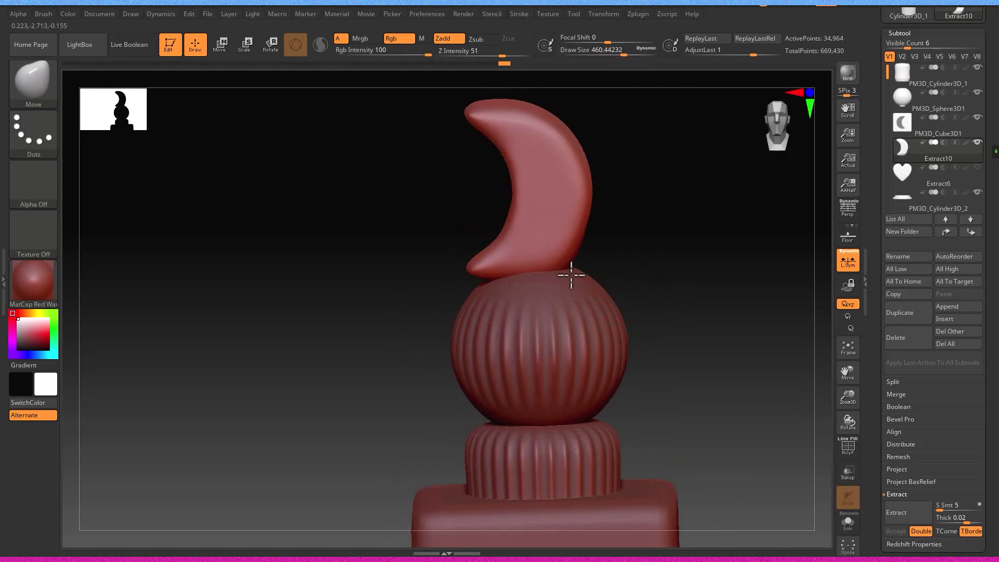
Tilt the crescent so its tips point upward and slide it to rest on the centre of the sphere
{"action": "key", "text": "w"}
{"action": "right_click_drag", "start_coordinate": [550, 163], "coordinate": [583, 171], "text": "shift"}
{"action": "left_click_drag", "start_coordinate": [581, 179], "coordinate": [588, 185]}
{"action": "left_click_drag", "start_coordinate": [558, 148], "coordinate": [586, 178]}
{"action": "left_click", "coordinate": [570, 127]}
{"action": "left_click_drag", "start_coordinate": [539, 133], "coordinate": [532, 171]}
{"action": "left_click_drag", "start_coordinate": [481, 237], "coordinate": [486, 238]}
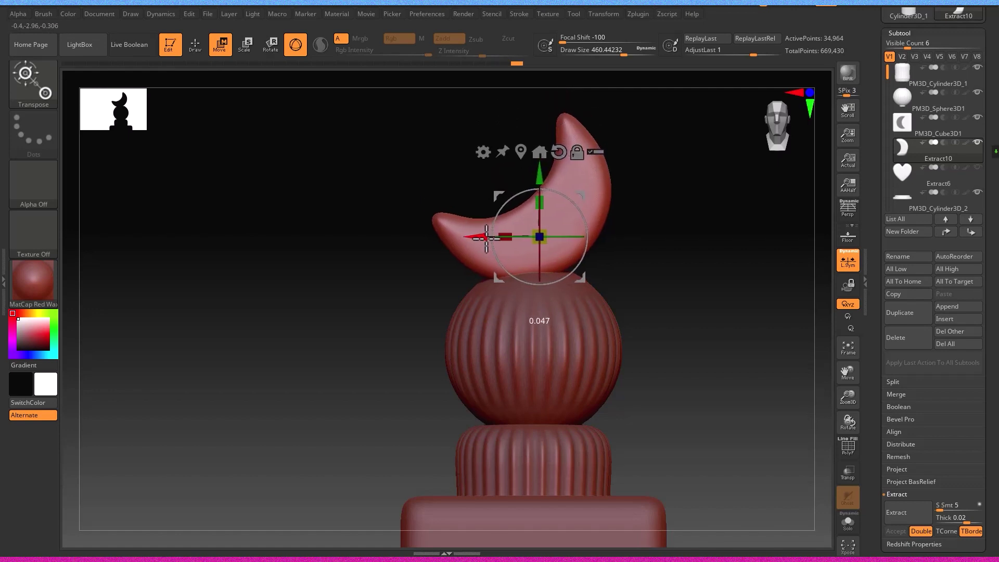
Hide the cube subtool and select the ribbed sphere
{"action": "key", "text": "f"}
{"action": "left_click", "coordinate": [31, 286]}
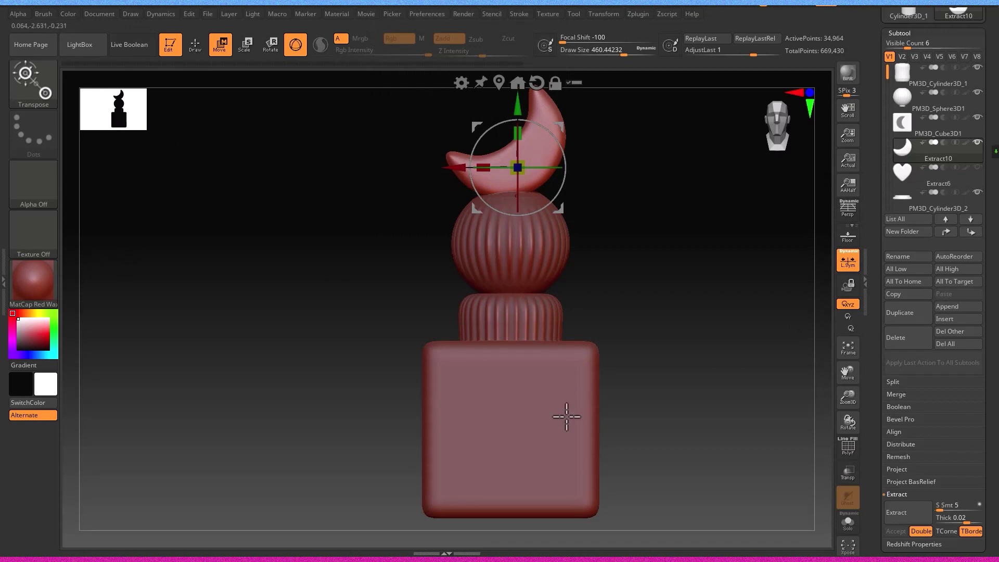
{"action": "left_click", "coordinate": [567, 417], "text": "alt"}
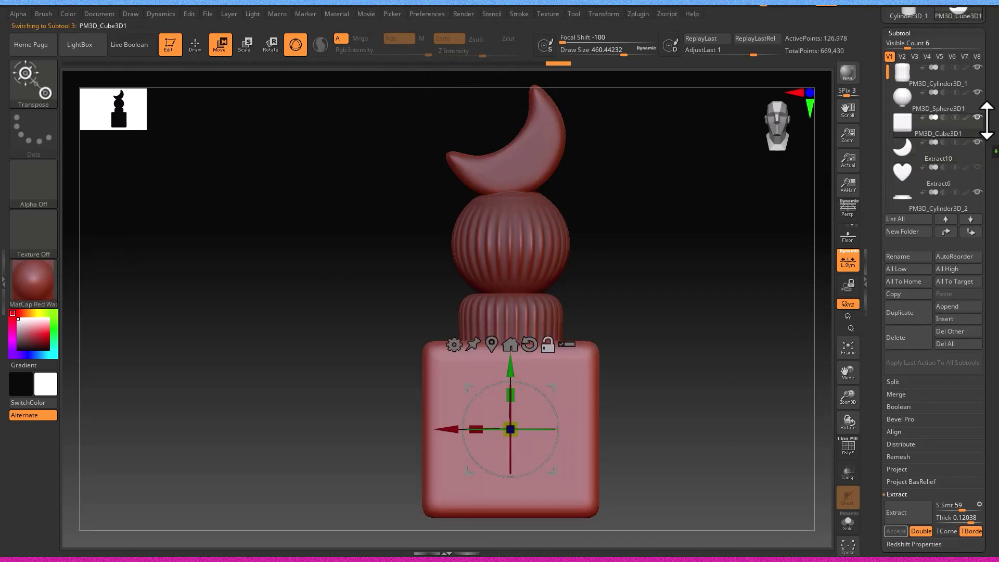
{"action": "left_click", "coordinate": [978, 118]}
{"action": "left_click", "coordinate": [548, 271], "text": "alt"}
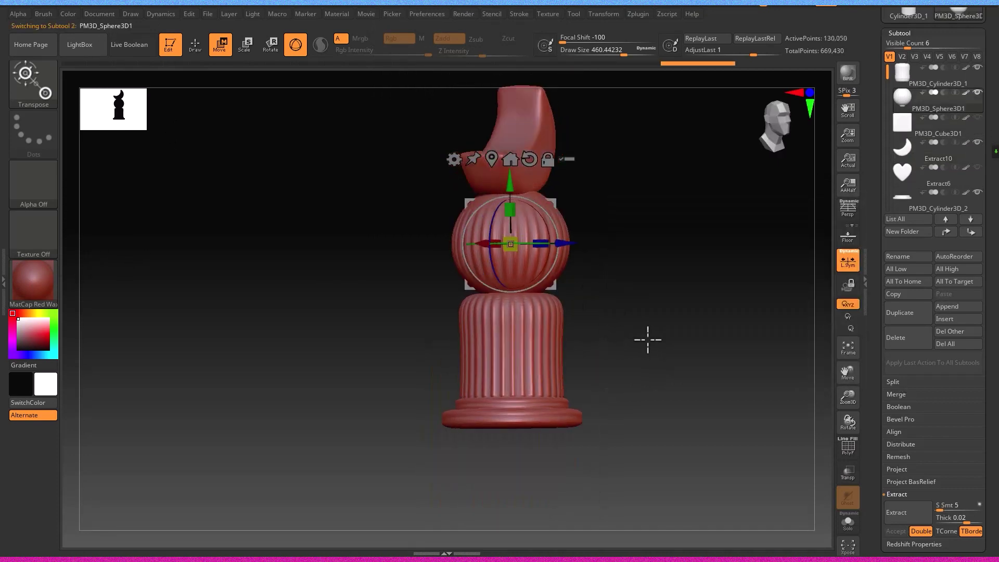
Change the material to MatCap Gray and return to Draw mode
{"action": "left_click", "coordinate": [39, 303]}
{"action": "left_click", "coordinate": [246, 213]}
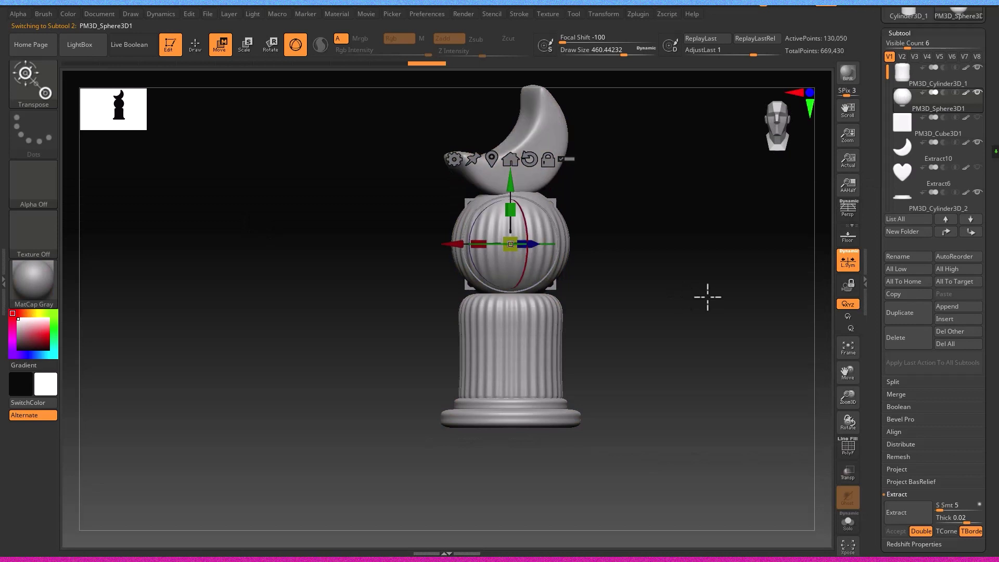
{"action": "left_click", "coordinate": [194, 45]}
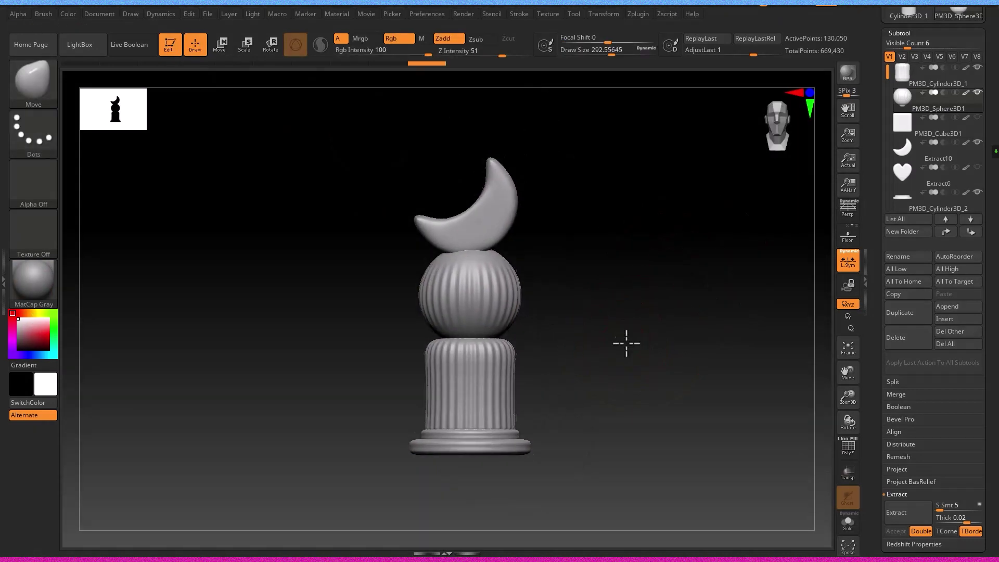
Hide the crescent, show the heart in its place and view the finished pillar from both sides
{"action": "mouse_move", "coordinate": [627, 343]}
{"action": "right_mouse_down", "text": "ctrl"}
{"action": "mouse_move", "coordinate": [661, 351]}
{"action": "mouse_move", "coordinate": [666, 299]}
{"action": "right_mouse_up", "text": "ctrl"}
{"action": "scroll", "coordinate": [919, 156], "scroll_direction": "up", "scroll_amount": 1}
{"action": "left_click", "coordinate": [918, 118]}
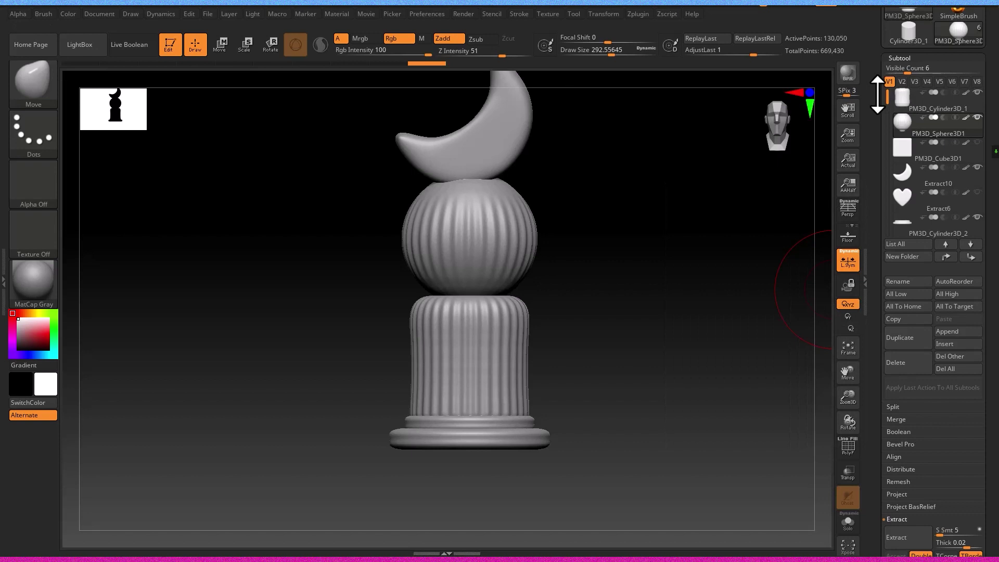
{"action": "scroll", "coordinate": [926, 144], "scroll_direction": "down", "scroll_amount": 2}
{"action": "scroll", "coordinate": [926, 151], "scroll_direction": "up", "scroll_amount": 2}
{"action": "left_click_drag", "start_coordinate": [628, 435], "coordinate": [702, 460], "text": "alt"}
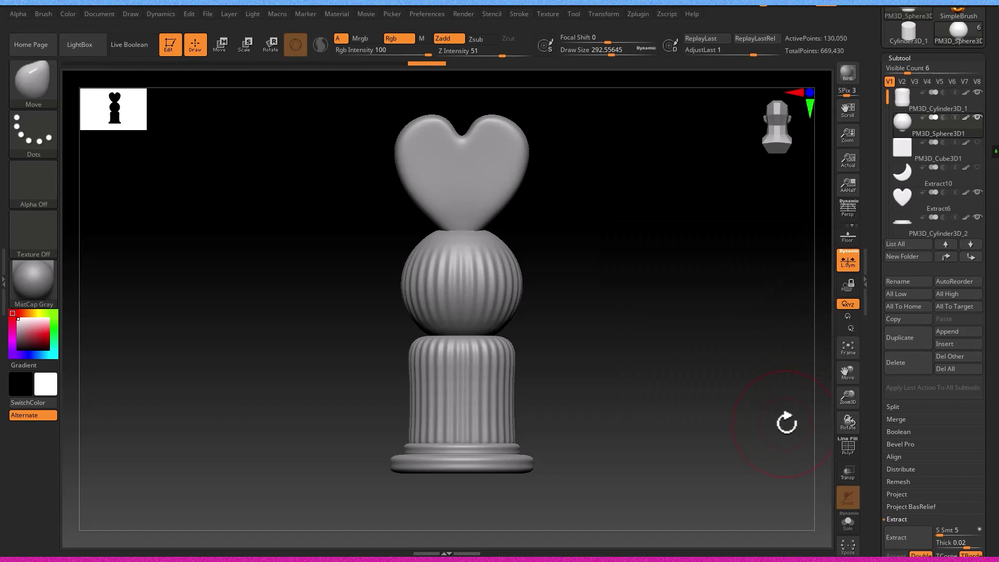
{"action": "left_click_drag", "start_coordinate": [757, 456], "coordinate": [654, 458]}
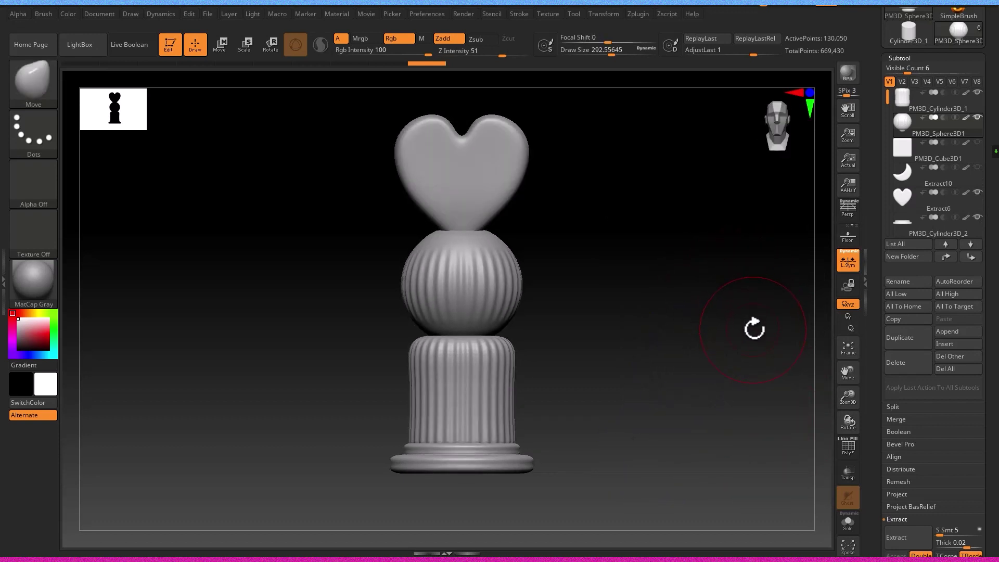